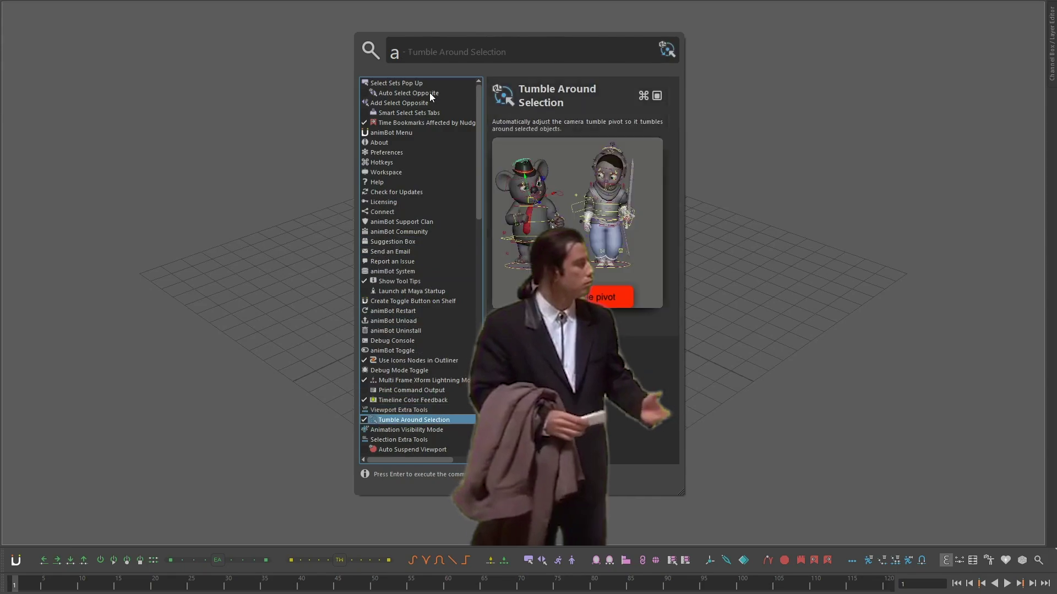
# Browse the animBot command search results for "a" from Tumble Around Selection onward
pyautogui.press('Down')
pyautogui.press('Down')
pyautogui.press('Down')
pyautogui.press('Down')
pyautogui.press('Down')
pyautogui.press('Down')
pyautogui.press('Down')
pyautogui.press('Down')
pyautogui.press('Down')
pyautogui.press('Down')
pyautogui.press('Down')
pyautogui.press('Down')
pyautogui.press('Down')
pyautogui.press('Down')
pyautogui.press('Down')
pyautogui.press('Down')
pyautogui.press('Down')
pyautogui.press('Down')
pyautogui.press('Down')
pyautogui.press('Down')
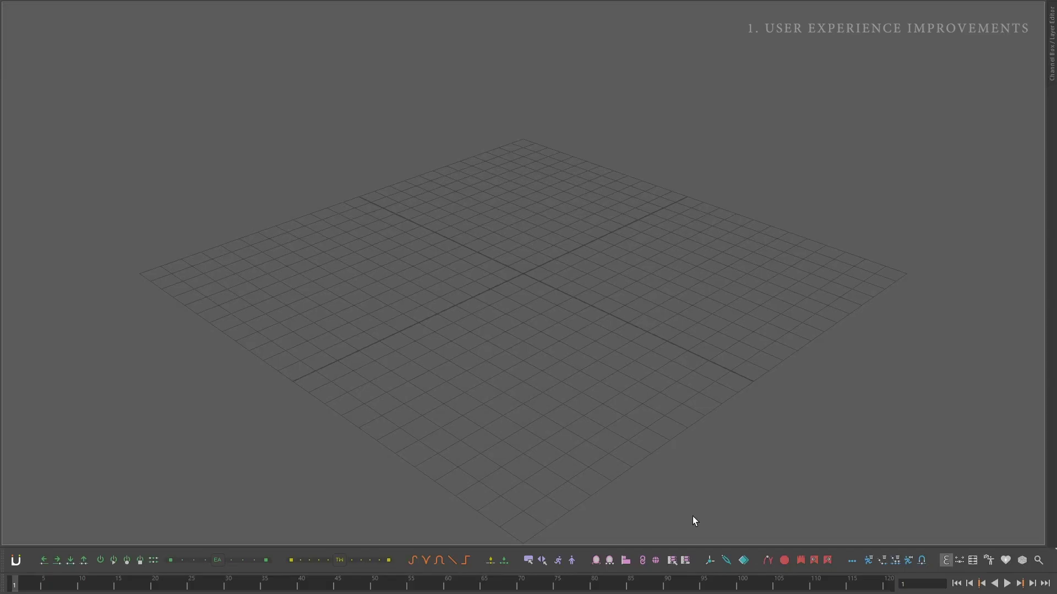
# Open the Mirror Pose tool's help and page through its tips
pyautogui.moveTo(693, 566)
pyautogui.moveTo(608, 563)
pyautogui.click(669, 527)
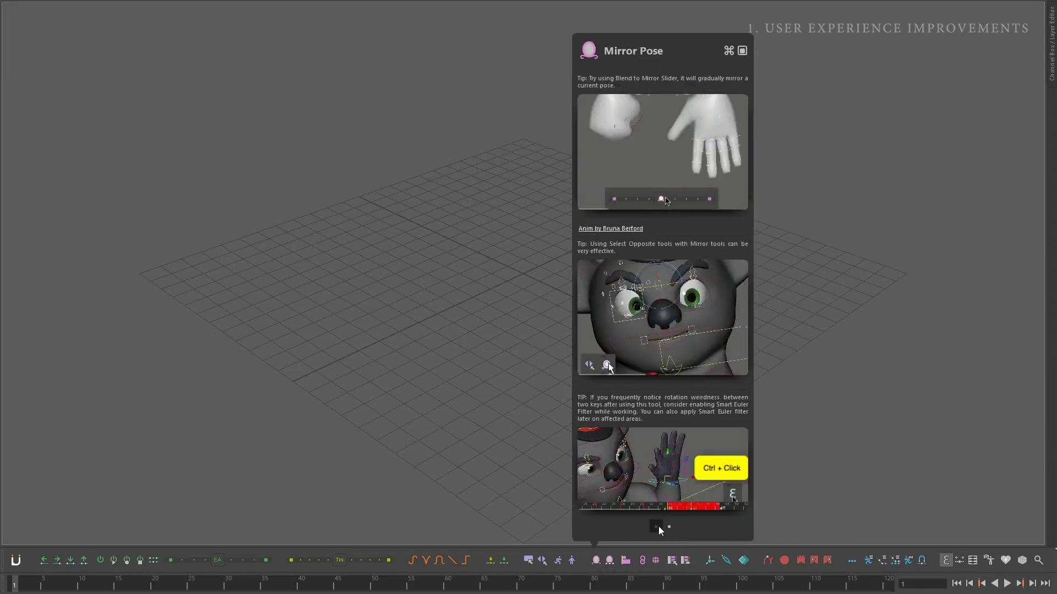
pyautogui.moveTo(471, 564)
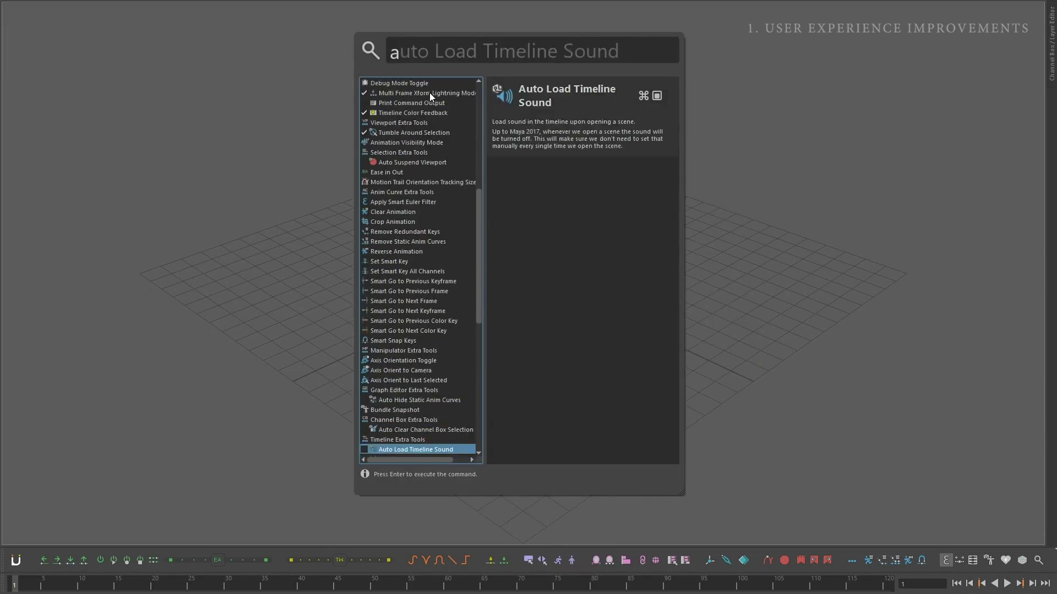
# Look through the remaining animBot search results for "a", starting from Auto Load Timeline Sound
pyautogui.press('Down')
pyautogui.press('Down')
pyautogui.press('Down')
pyautogui.press('Down')
pyautogui.press('Down')
pyautogui.press('Down')
pyautogui.press('Down')
pyautogui.press('Down')
pyautogui.press('Down')
pyautogui.press('Down')
pyautogui.press('Down')
pyautogui.press('Down')
pyautogui.press('Down')
pyautogui.press('Down')
pyautogui.press('Down')
pyautogui.press('Down')
pyautogui.press('Down')
pyautogui.press('Down')
pyautogui.press('Down')
pyautogui.press('Down')
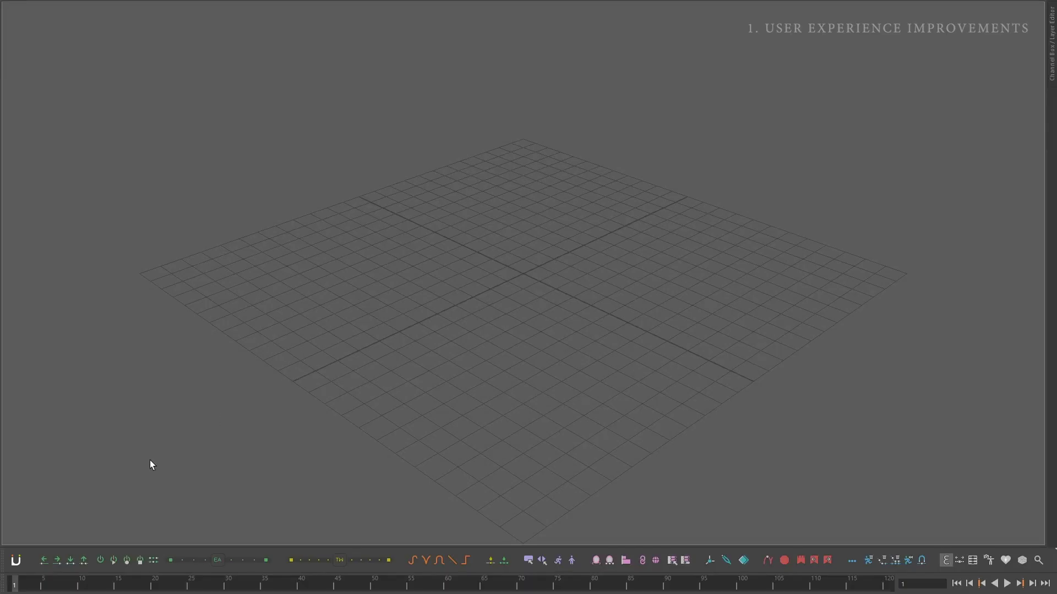
# Assign hotkeys #, % and @ to Set Precise Transform Value .01, .05 and .1, and close the animBot Hotkeys window
pyautogui.click(15, 559)
pyautogui.click(49, 498)
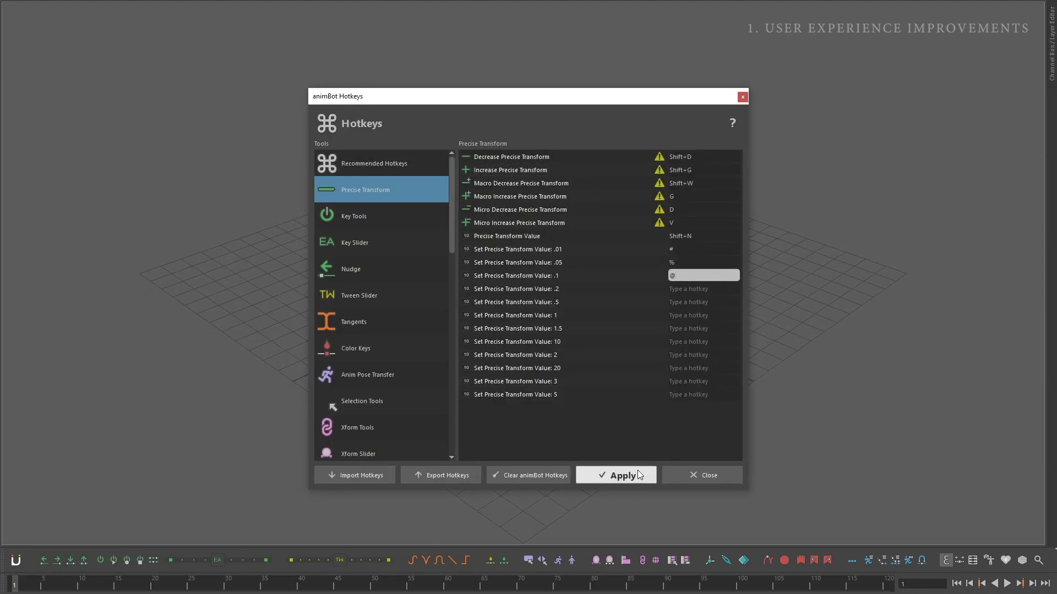
pyautogui.click(709, 475)
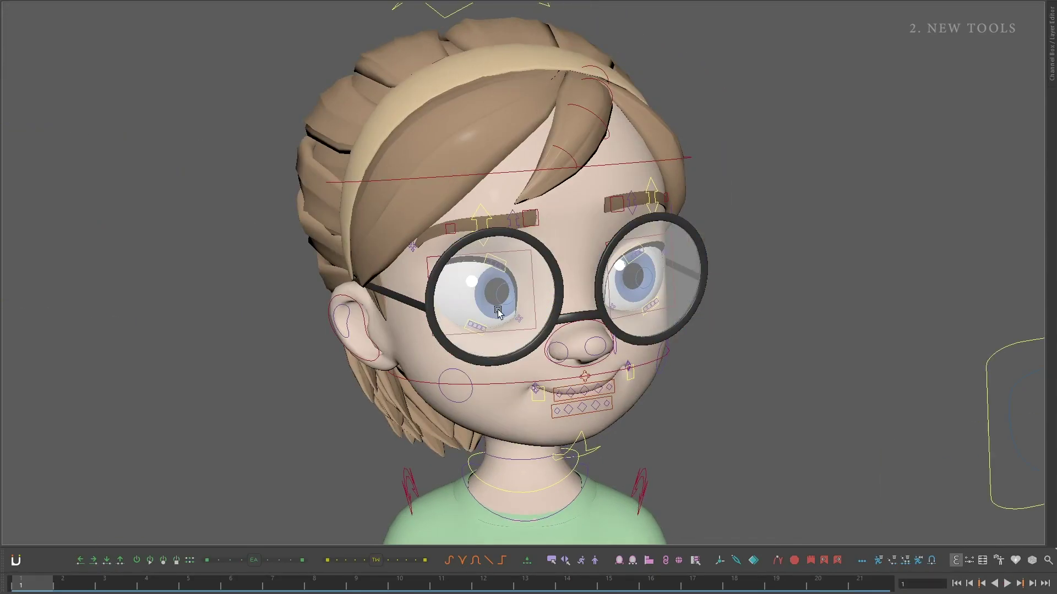
# Bake the glasses' Xform Relationship to the head control using Paste Xform Relationship Bake Frames
pyautogui.click(498, 312)
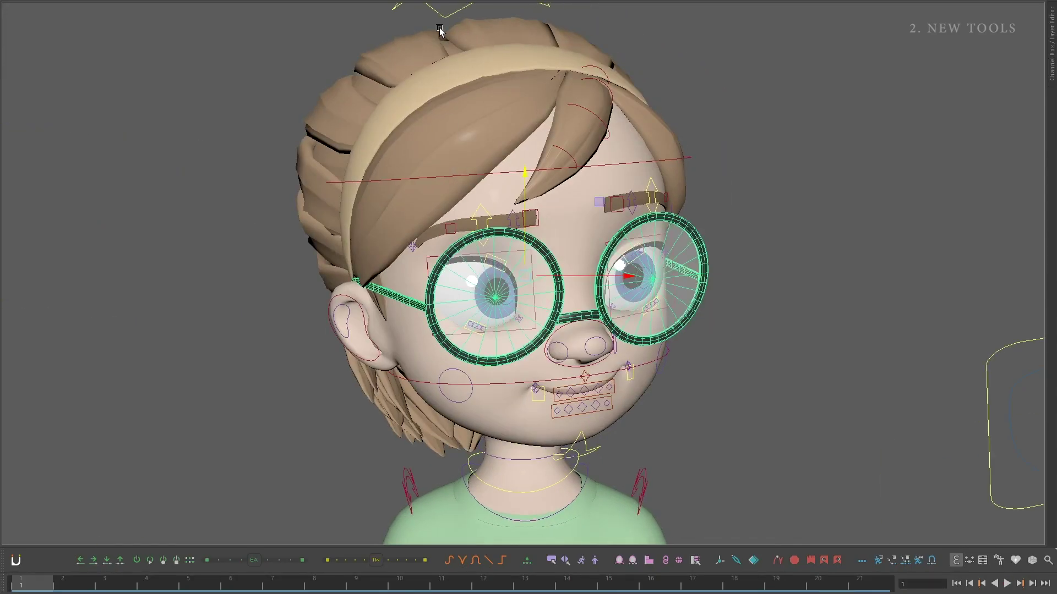
pyautogui.rightClick(665, 561)
pyautogui.click(734, 544)
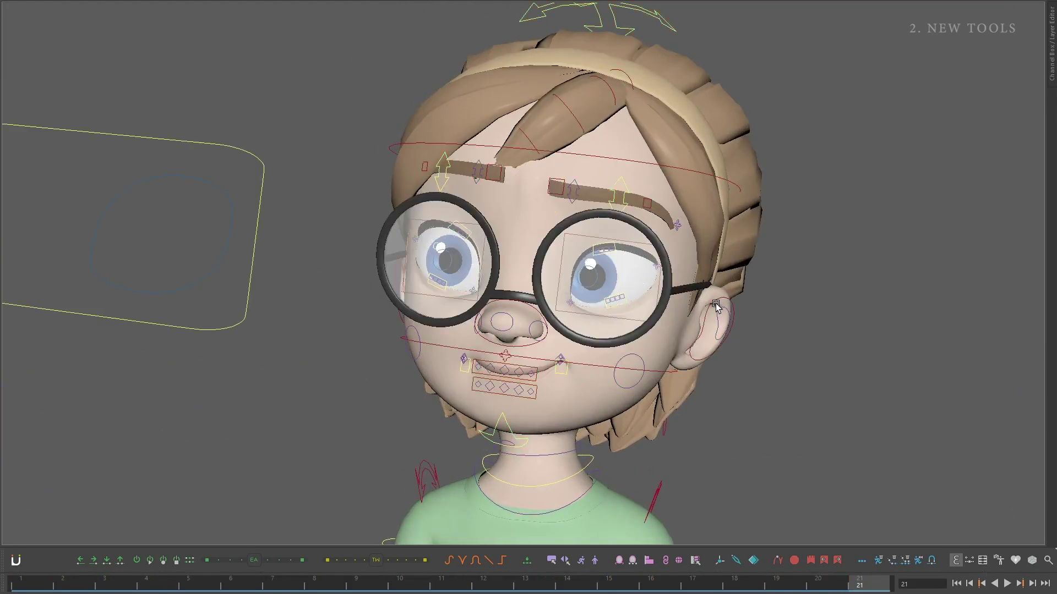
# Try moving the glasses and rotating the head control at frame 21, undoing each change
pyautogui.moveTo(537, 272); pyautogui.dragTo(504, 305)
pyautogui.hotkey('ctrl', 'z')
pyautogui.click(644, 21)
pyautogui.press('e')
pyautogui.moveTo(573, 338); pyautogui.dragTo(729, 354)
pyautogui.hotkey('ctrl', 'z')
# Select frames 12 to 21 on the timeline for the head control and open the options for that range
pyautogui.click(789, 314)
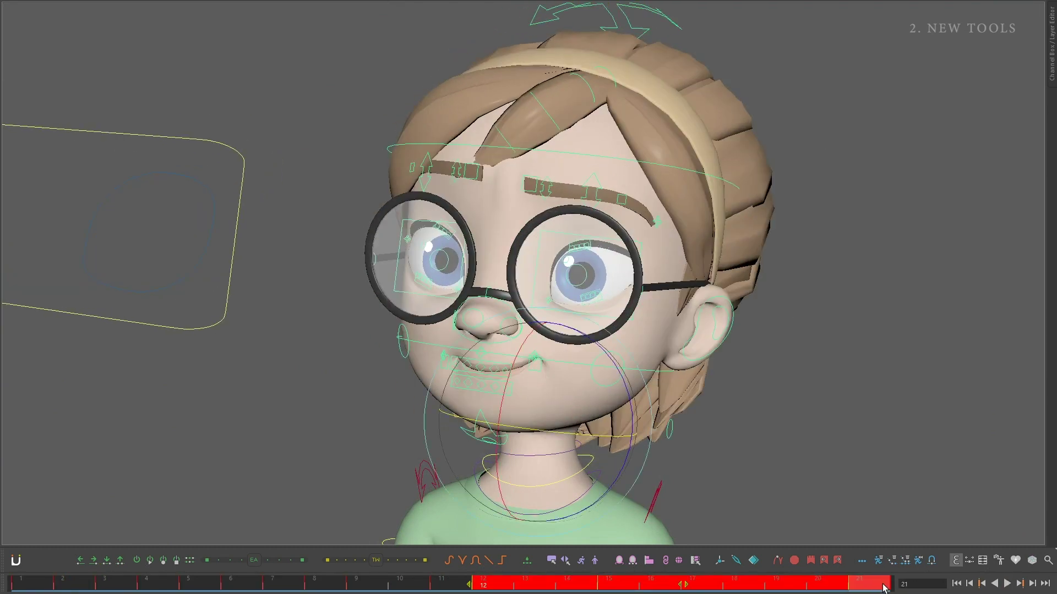
pyautogui.rightClick(883, 586)
pyautogui.moveTo(875, 585)
pyautogui.mouseDown()
pyautogui.moveTo(255, 581)
pyautogui.moveTo(892, 593)
pyautogui.mouseUp()
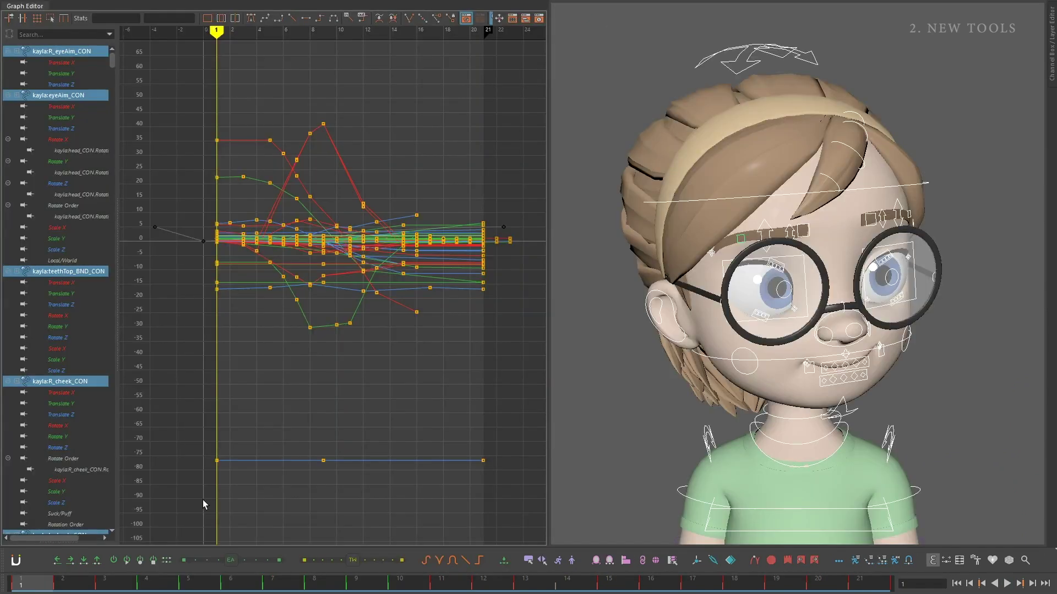
# Select all keys of the character's controls in the Graph Editor and apply the smooth S-shaped tangent
pyautogui.moveTo(202, 500); pyautogui.dragTo(468, 161)
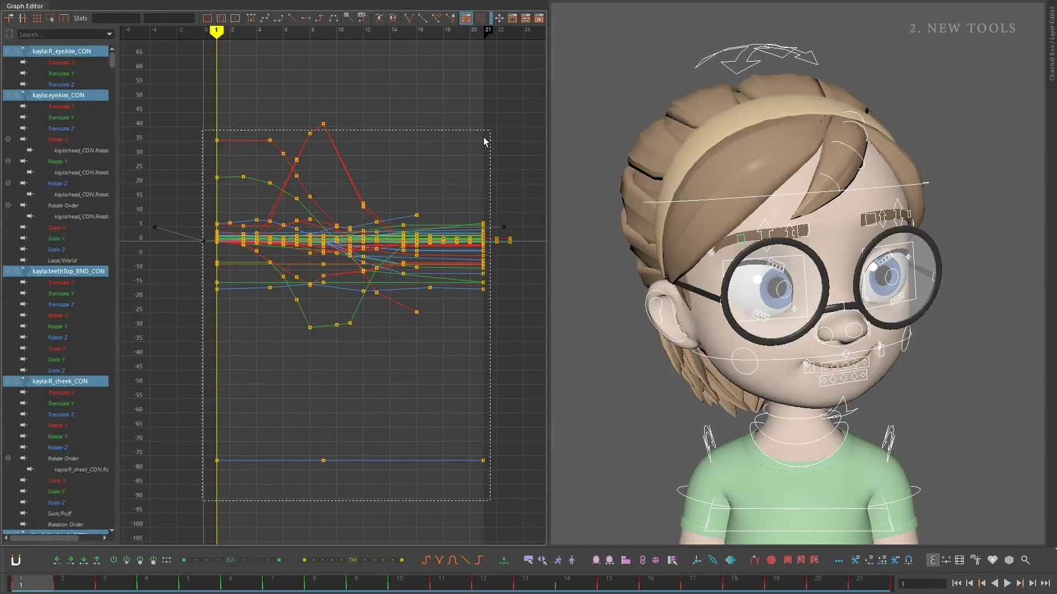
pyautogui.moveTo(513, 91); pyautogui.dragTo(513, 92)
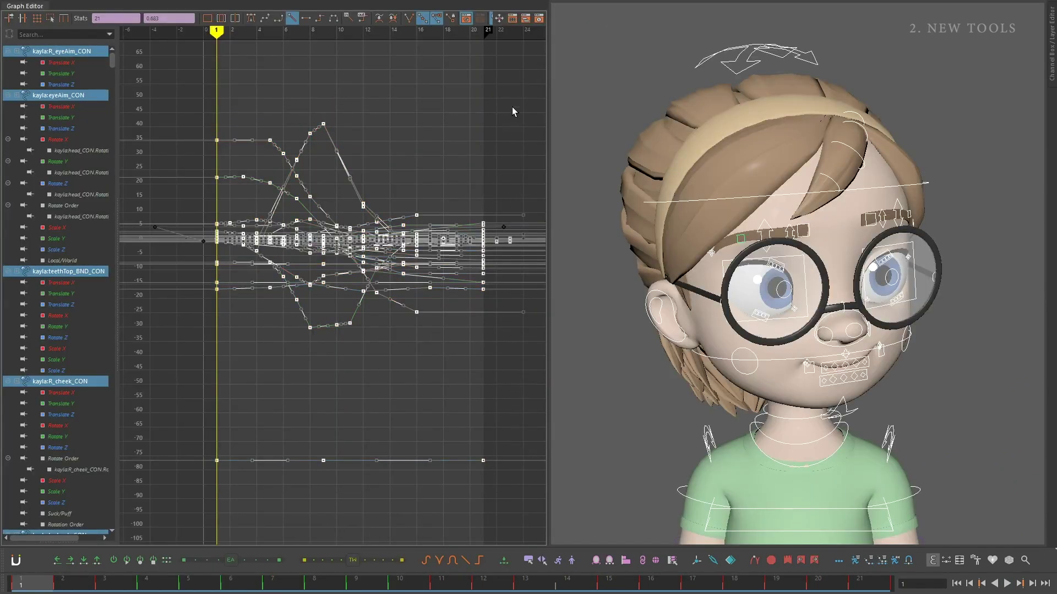
pyautogui.click(426, 561)
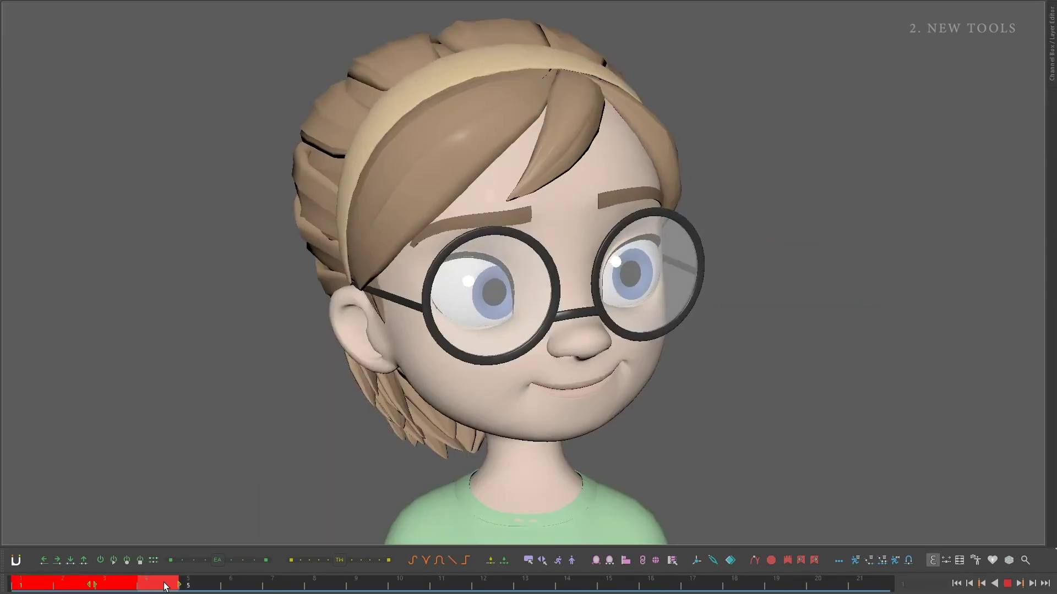
# Add a time bookmark labelled PART 1 over frames 1 to 11 and a yellow bookmark over frames 12 to 21
pyautogui.keyDown('shift'); pyautogui.moveTo(21, 583); pyautogui.dragTo(472, 584); pyautogui.keyUp('shift')
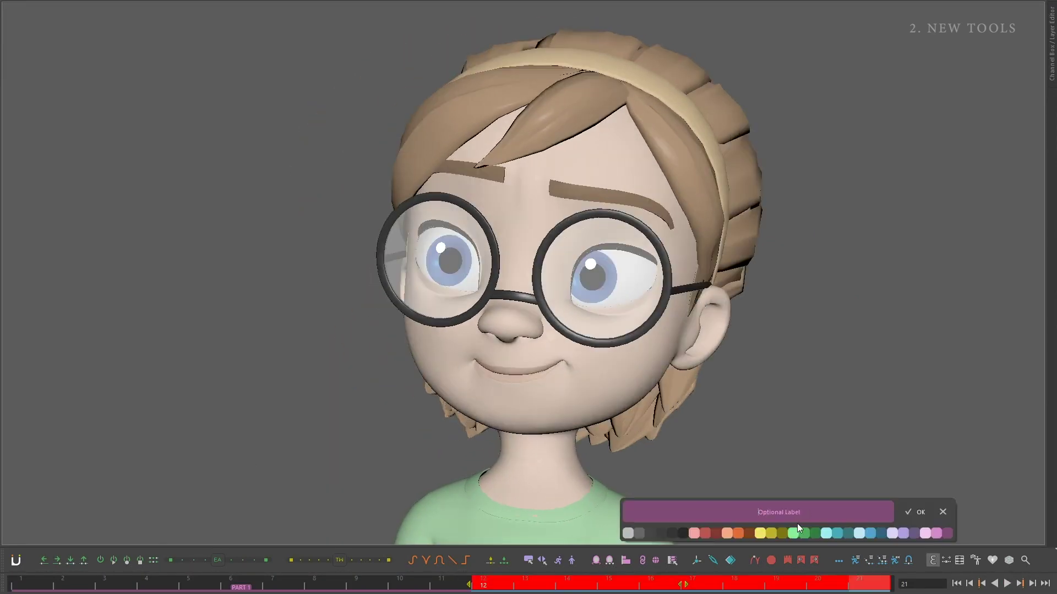
pyautogui.click(761, 533)
pyautogui.press('Return')
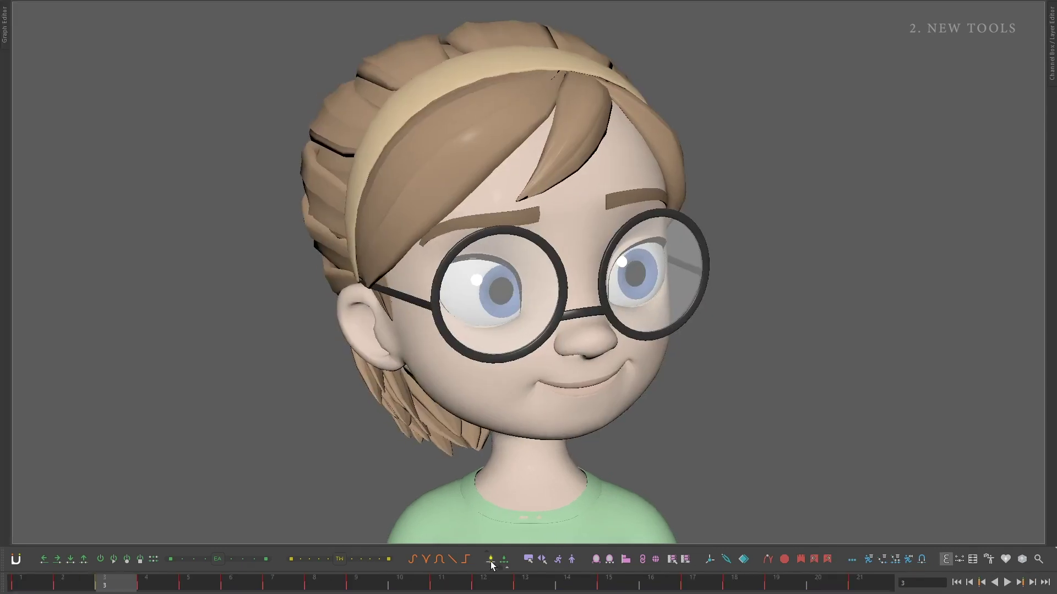
# Select frames 2 to 19 on the timeline for tinting their keys
pyautogui.keyDown('shift'); pyautogui.moveTo(61, 584); pyautogui.dragTo(788, 583); pyautogui.keyUp('shift')
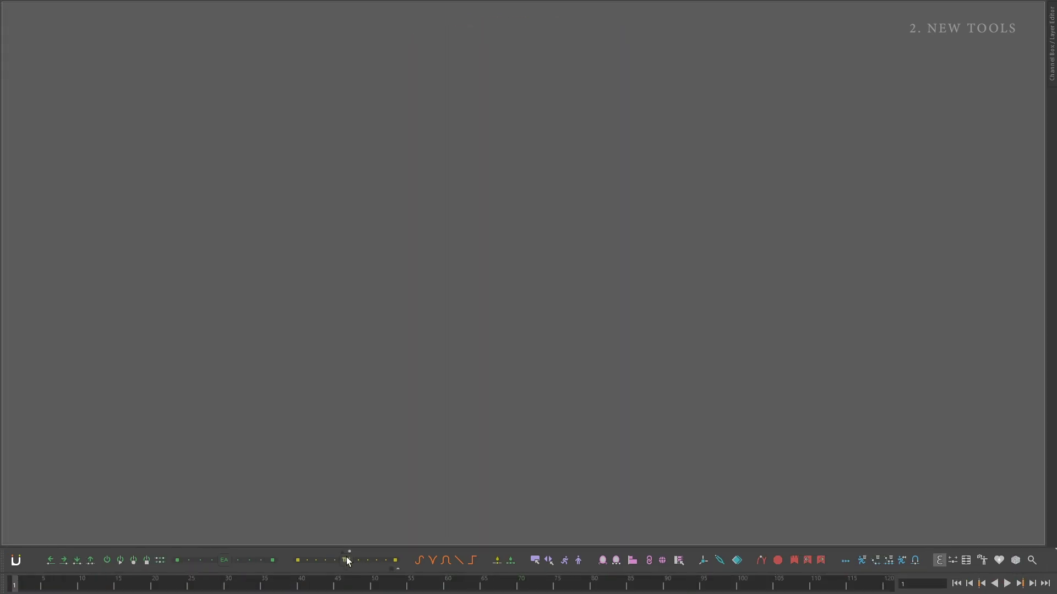
# Display the Tweener slider's blend modes and close the list
pyautogui.rightClick(349, 562)
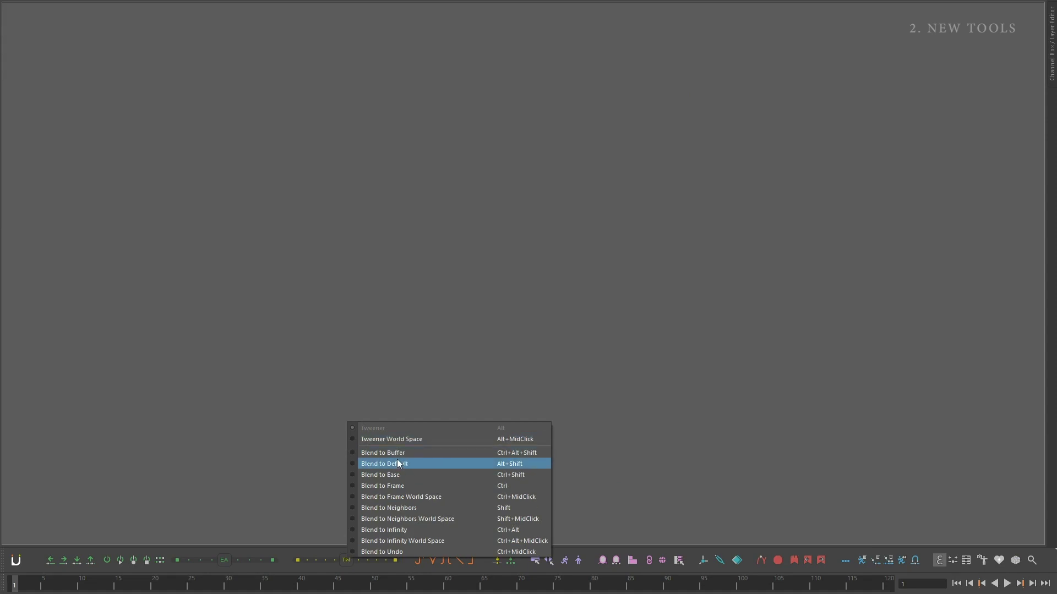
pyautogui.click(328, 405)
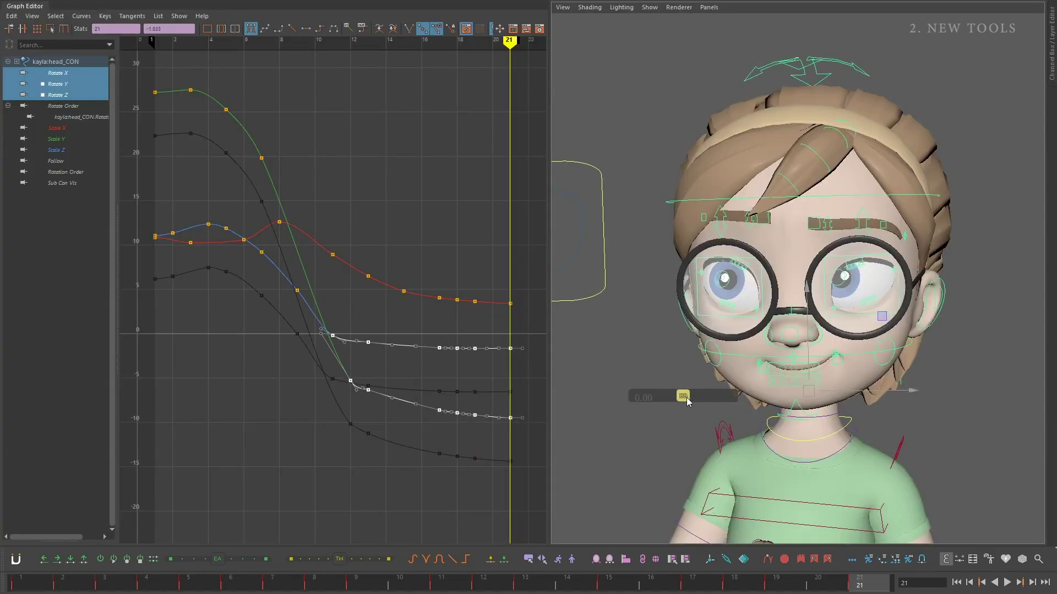
# Reshape the head control's animation curves using the tween slider on selected keys and the key slider on the whole animation
pyautogui.moveTo(682, 396); pyautogui.dragTo(725, 397)
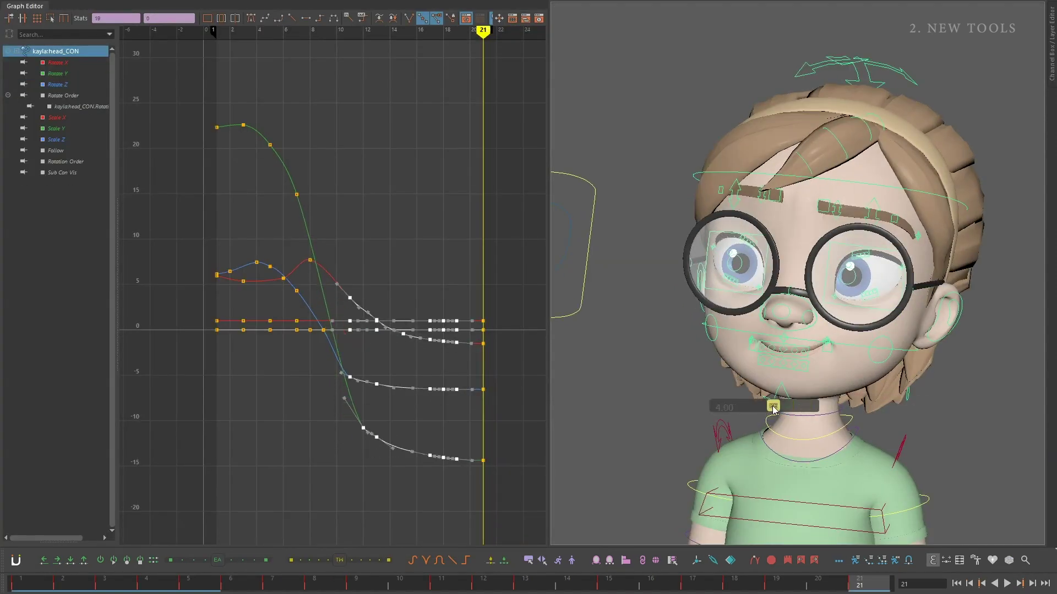
pyautogui.moveTo(774, 408); pyautogui.dragTo(988, 436)
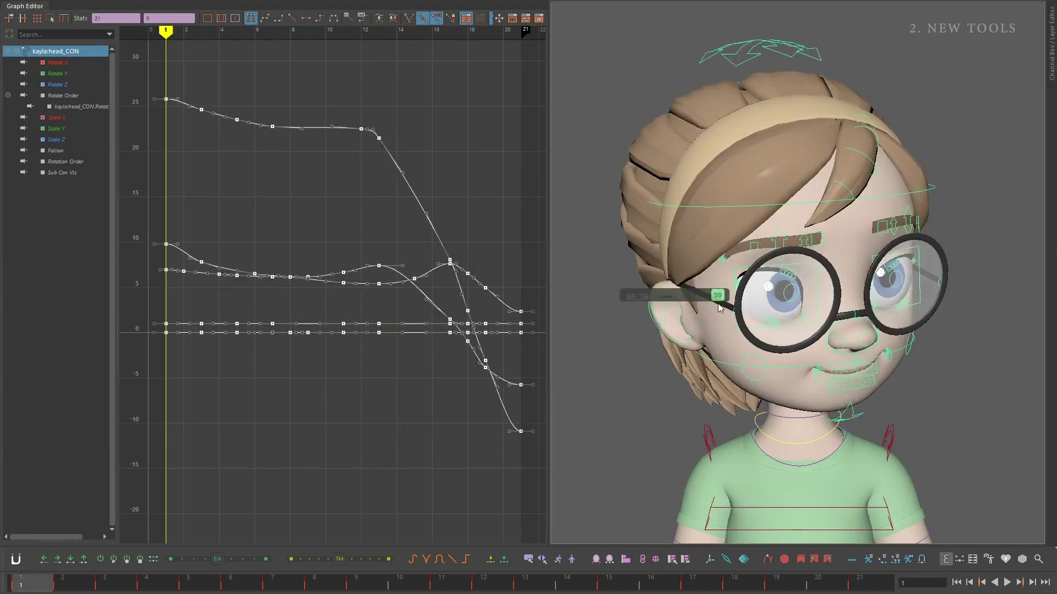
pyautogui.moveTo(710, 297); pyautogui.dragTo(802, 248)
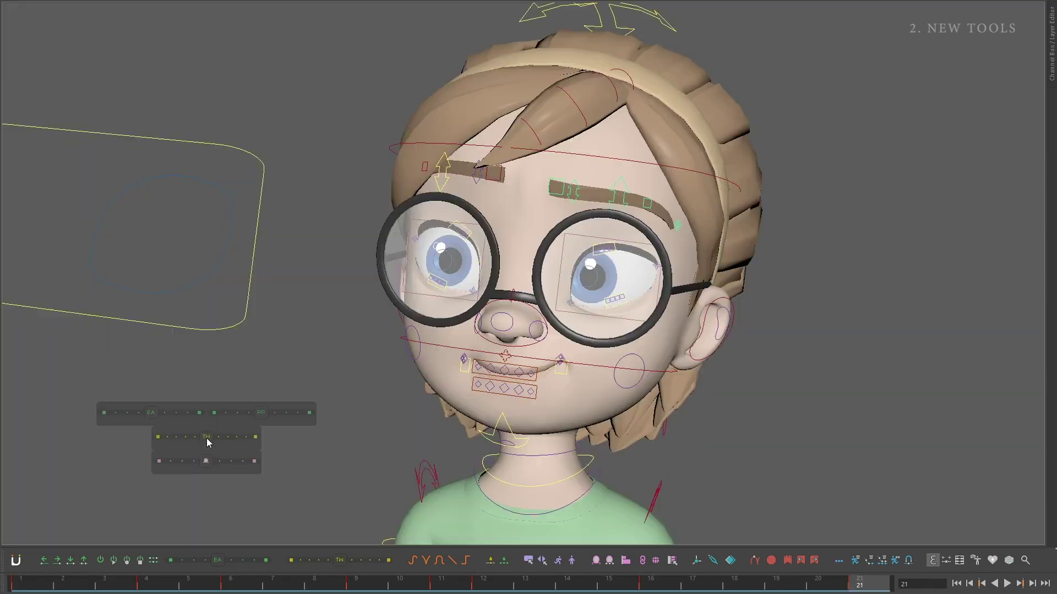
# Blend the selected eyebrow controls with the mirror slider, and blend both feet at frame 12 with Blend to Neighbors World Space
pyautogui.moveTo(206, 461); pyautogui.dragTo(160, 461)
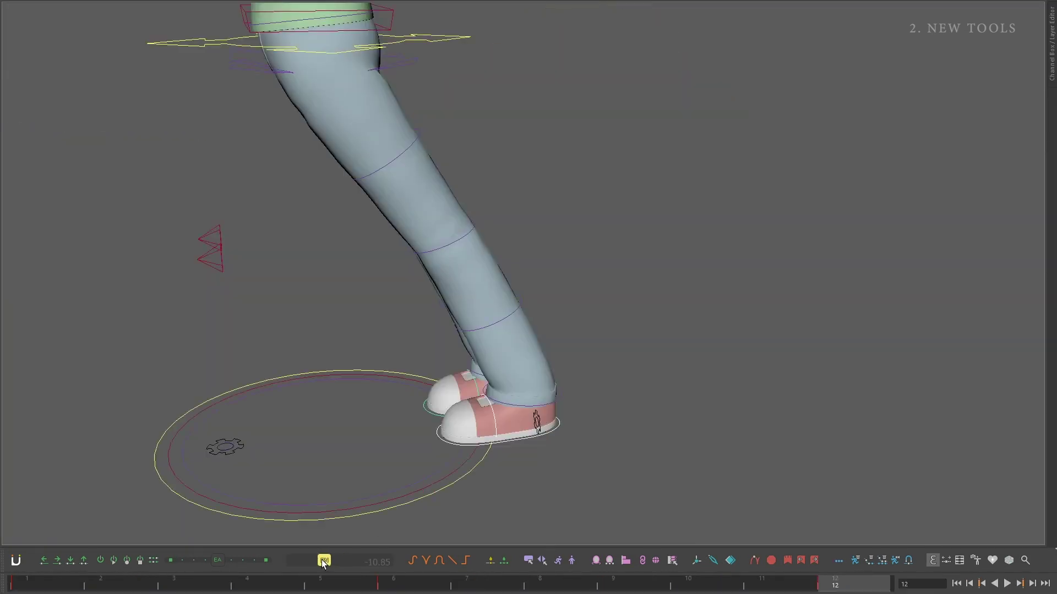
pyautogui.moveTo(324, 561); pyautogui.dragTo(287, 563)
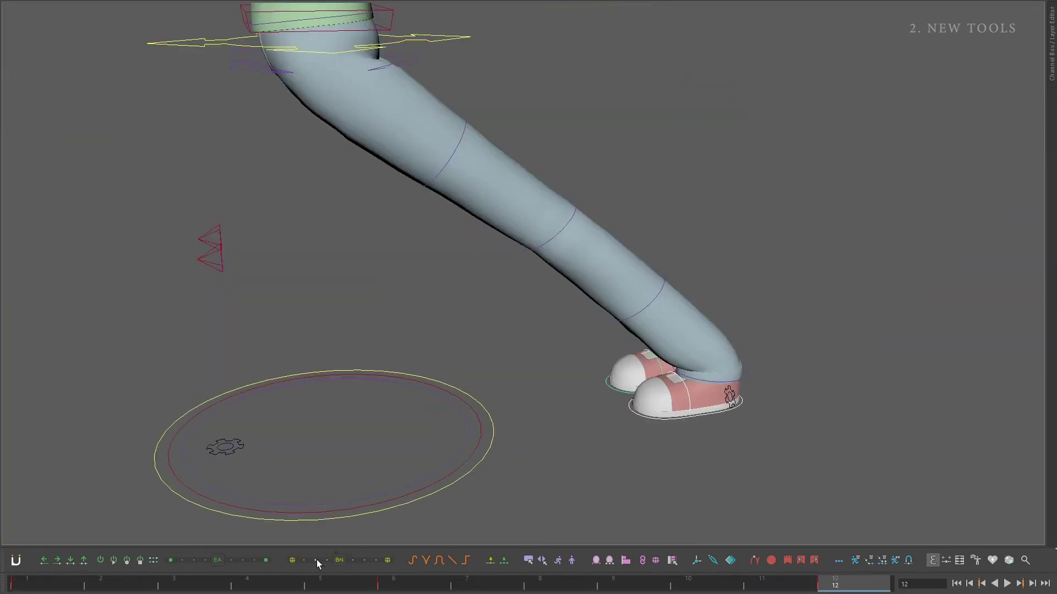
pyautogui.click(43, 586)
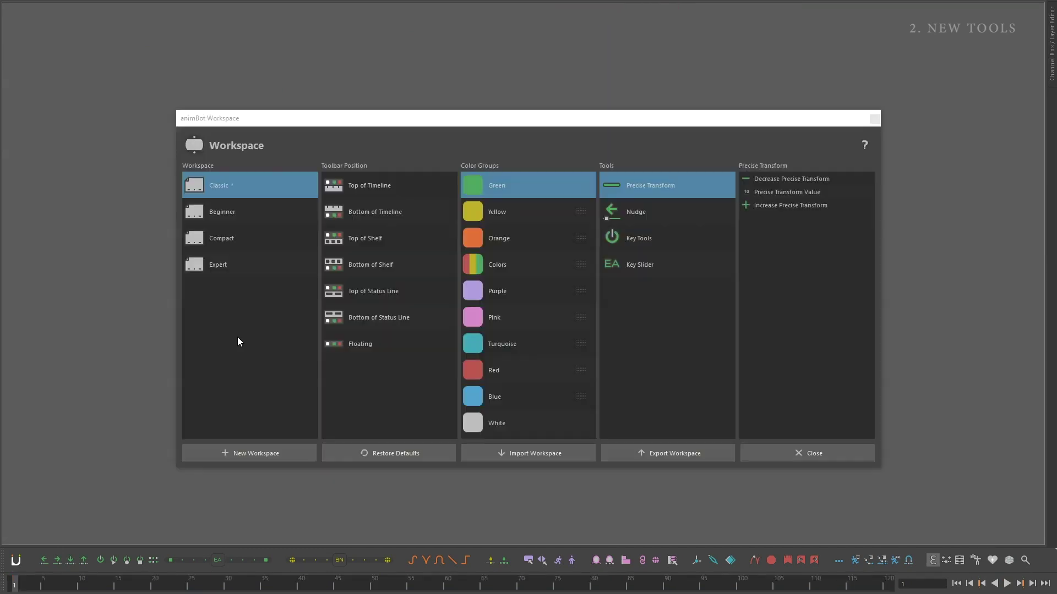
# Create a new animBot workspace named "my workspace"
pyautogui.click(259, 291)
pyautogui.write('my workspace')
pyautogui.press('Return')
# Try the shelf, status line, bottom-of-timeline and floating toolbar positions, and set the toolbar position to Top of Timeline
pyautogui.click(376, 215)
pyautogui.click(380, 238)
pyautogui.click(378, 265)
pyautogui.click(377, 291)
pyautogui.click(369, 342)
pyautogui.click(368, 186)
# Go through the Orange, Colors, Purple and Pink color groups and their tools in the workspace settings
pyautogui.click(528, 238)
pyautogui.click(548, 265)
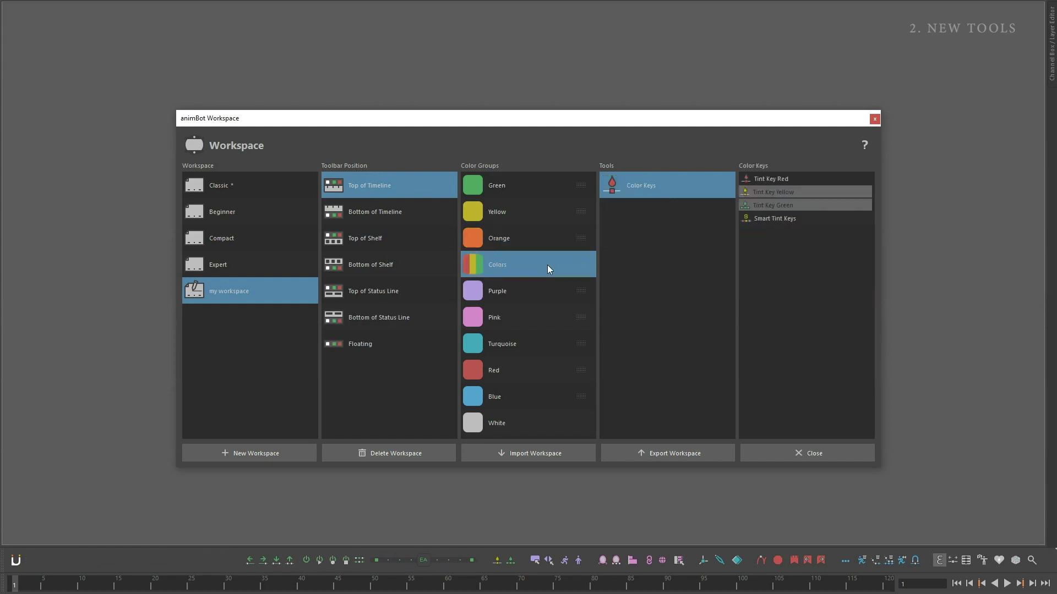
pyautogui.click(551, 291)
pyautogui.click(661, 212)
pyautogui.click(545, 317)
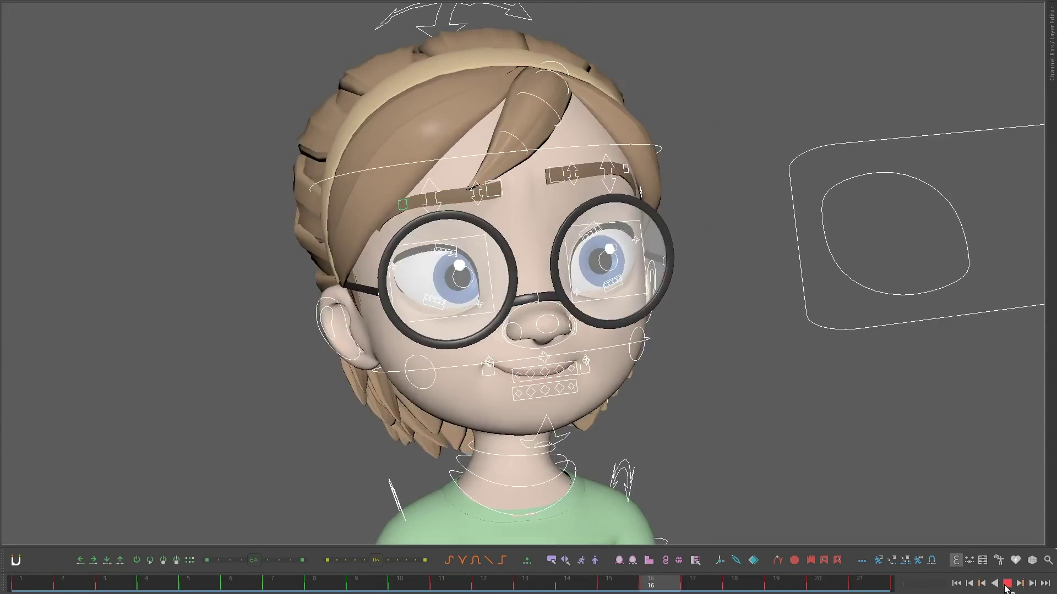
# Play back the character's head-turn animation and stop it
pyautogui.click(1007, 589)
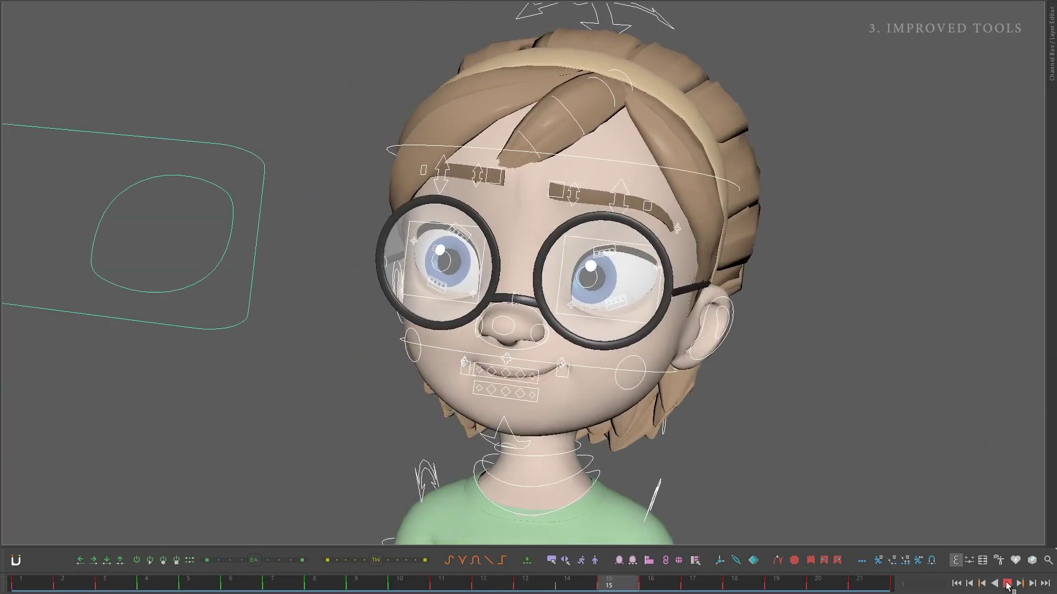
pyautogui.click(1008, 584)
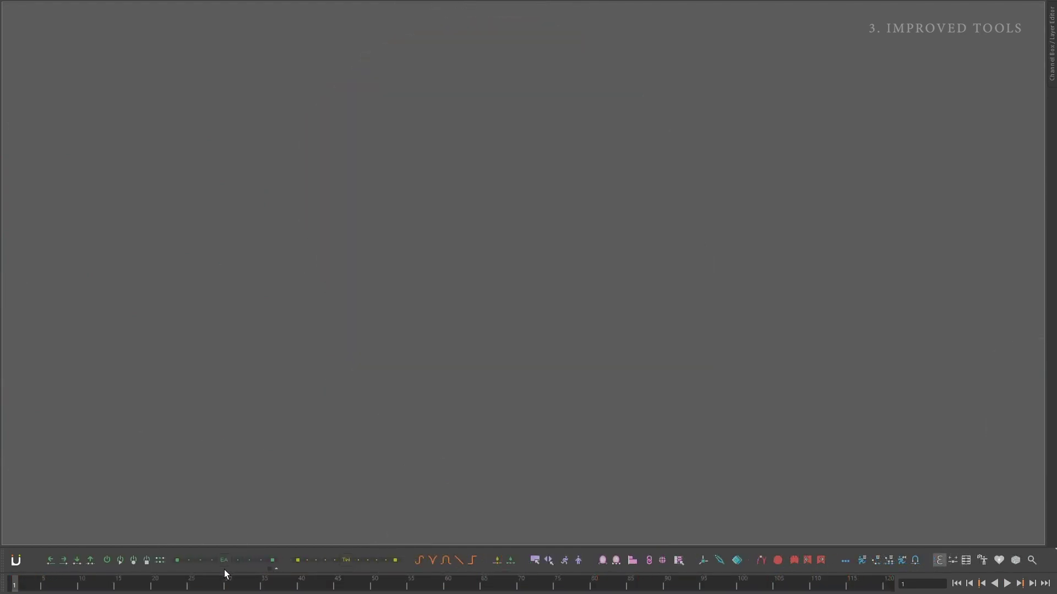
# View the key slider's modes and try the pop-up tween slider in its overshoot range
pyautogui.rightClick(223, 570)
pyautogui.click(203, 509)
pyautogui.press('s')
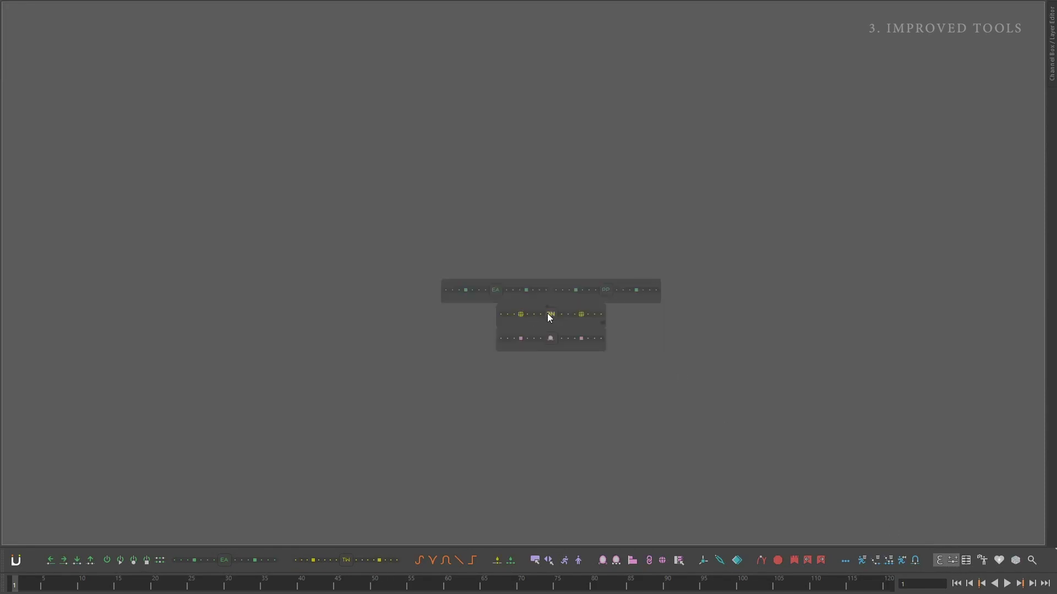
pyautogui.moveTo(547, 315); pyautogui.dragTo(498, 315)
pyautogui.hotkey('shift', 's')
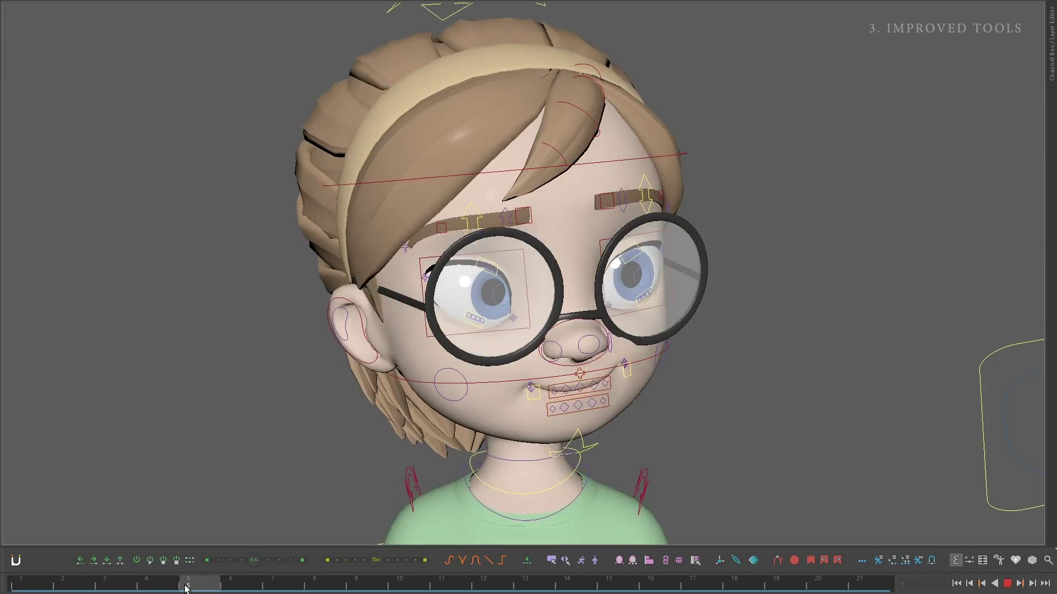
# Select the glasses and the head control and bake their relationship with Paste Xform Relationship Bake Frames
pyautogui.click(433, 324)
pyautogui.keyDown('shift'); pyautogui.click(444, 16); pyautogui.keyUp('shift')
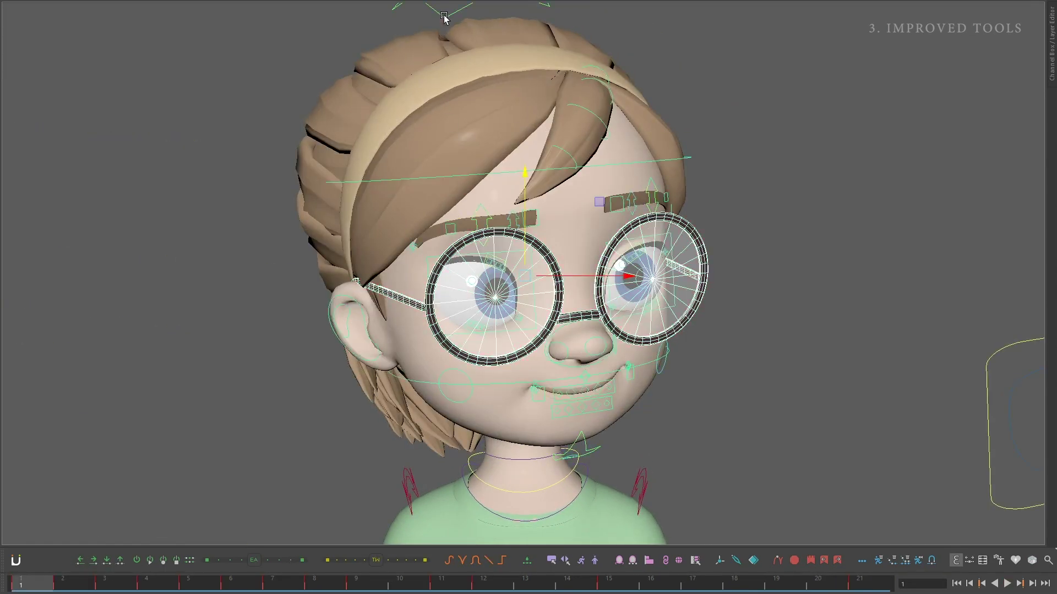
pyautogui.rightClick(666, 561)
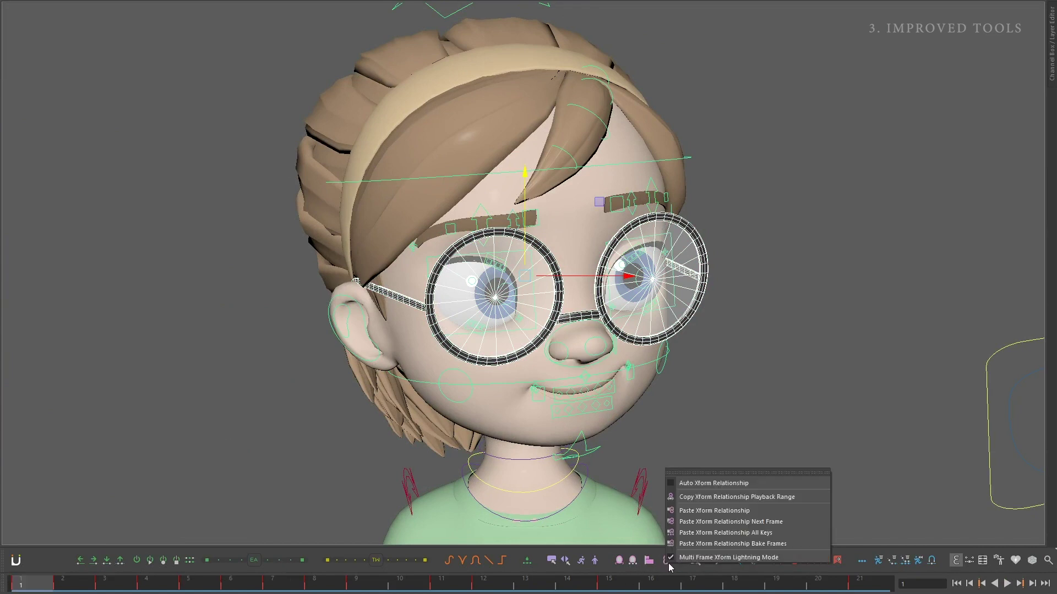
pyautogui.click(735, 545)
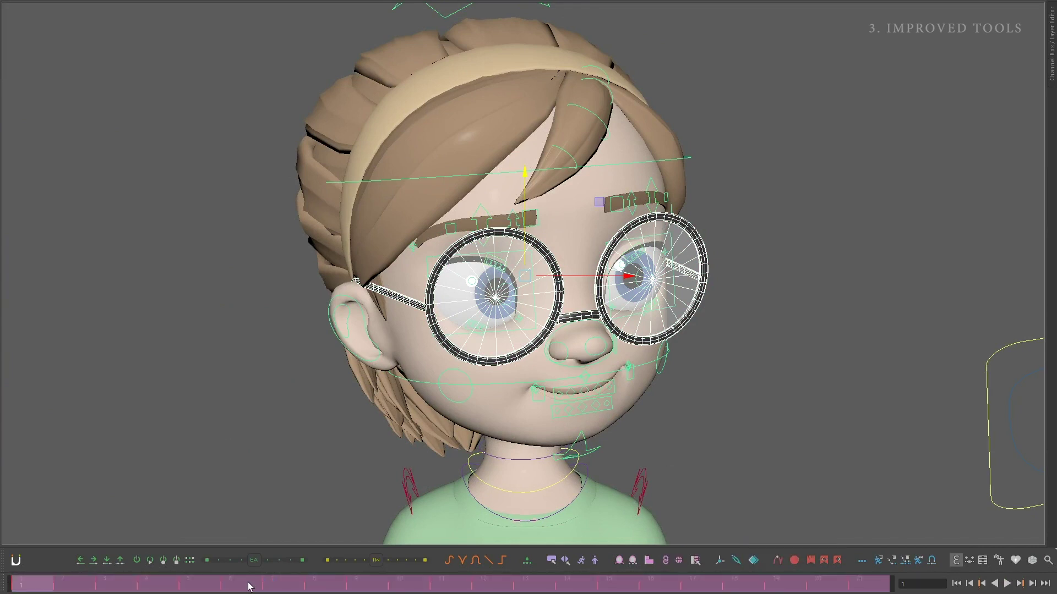
pyautogui.click(686, 290)
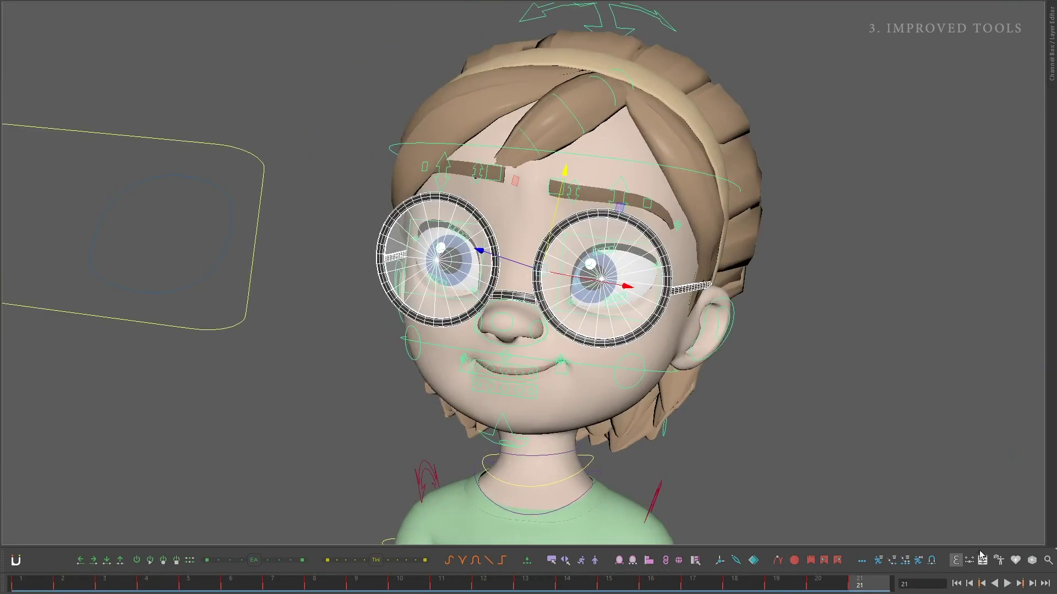
# Try moving the glasses and rotating the head control to test the baked relationship, undoing each change
pyautogui.moveTo(536, 271); pyautogui.dragTo(474, 329)
pyautogui.hotkey('ctrl', 'z')
pyautogui.click(646, 18)
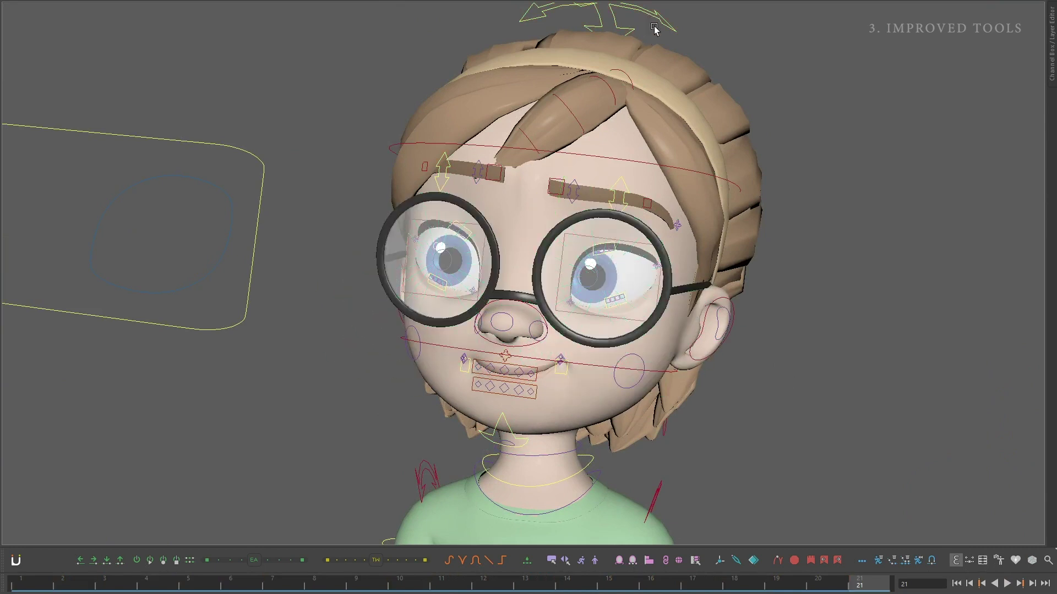
pyautogui.press('e')
pyautogui.moveTo(581, 358); pyautogui.dragTo(598, 368)
pyautogui.hotkey('ctrl', 'z')
pyautogui.click(798, 302)
pyautogui.hotkey('ctrl', 'z')
pyautogui.click(790, 317)
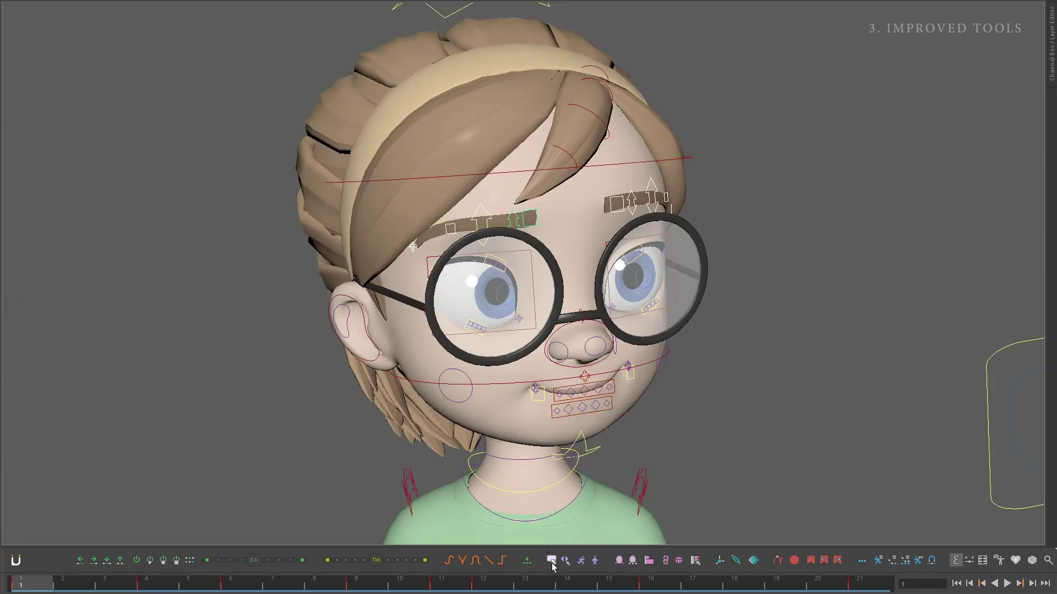
# Create a select set named BROW from the selected eyebrow controls
pyautogui.click(261, 513)
pyautogui.write('BROW')
pyautogui.press('Return')
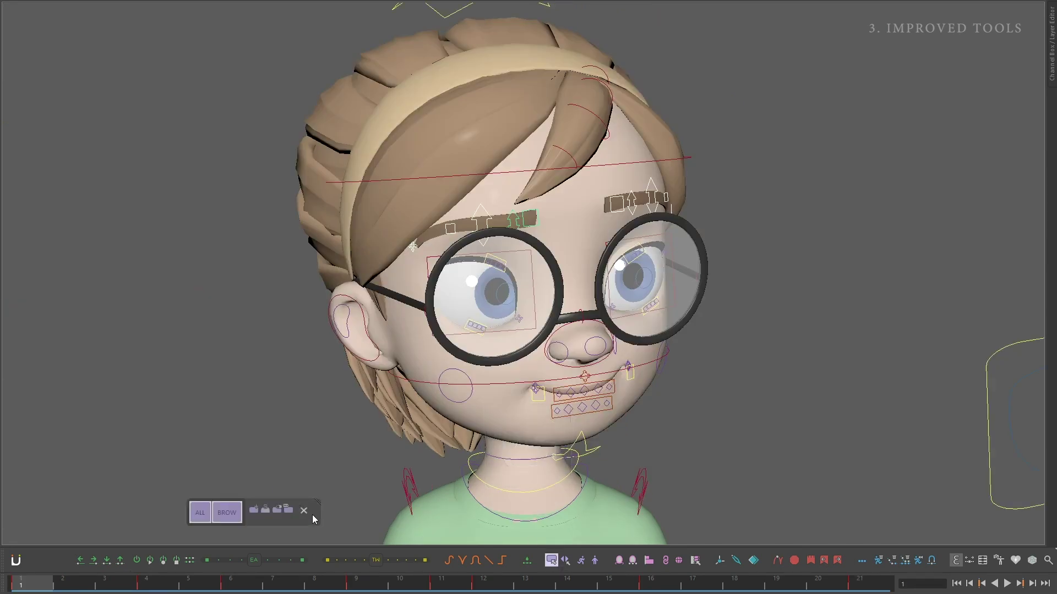
# Export the select sets and reposition the select sets window
pyautogui.rightClick(553, 561)
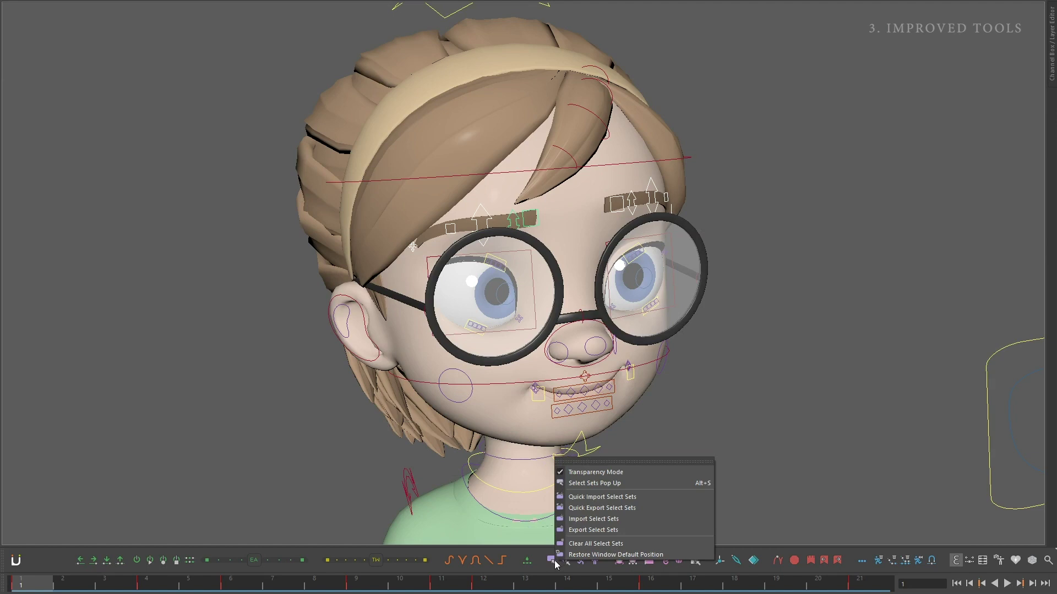
pyautogui.click(599, 532)
pyautogui.moveTo(318, 514); pyautogui.dragTo(303, 482)
pyautogui.press('s')
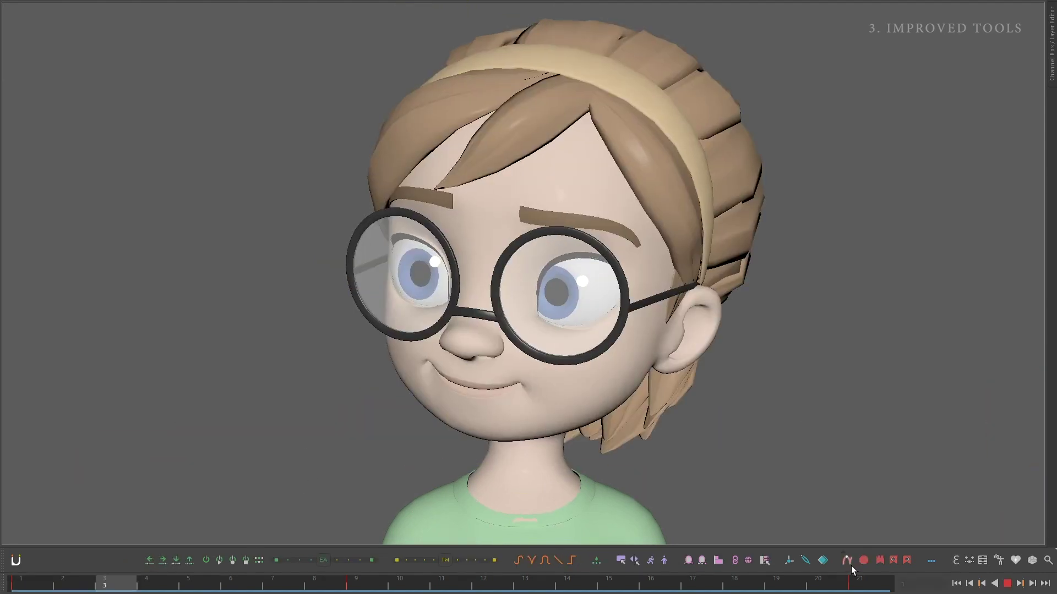
# Create a motion trail for the nose tip control and switch off its Transparency Falloff
pyautogui.click(849, 564)
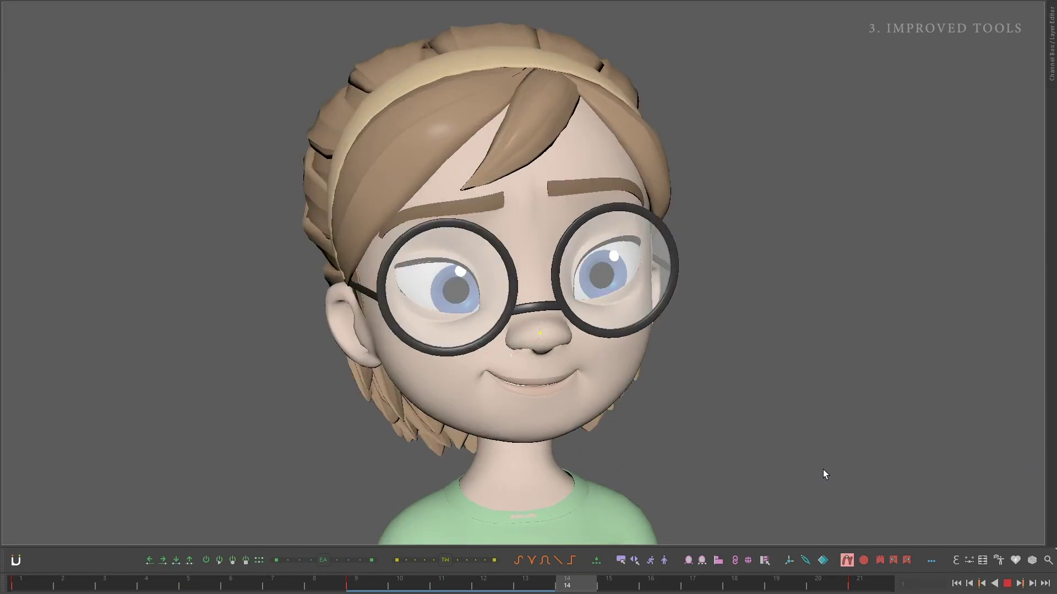
pyautogui.rightClick(849, 559)
pyautogui.click(875, 512)
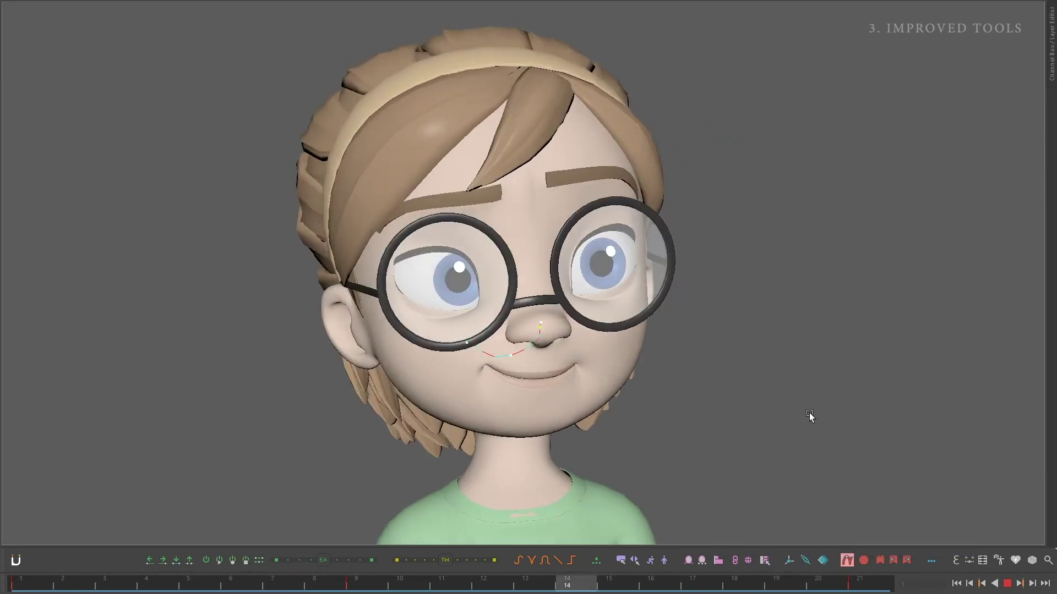
# Switch the motion trail to Object Space and offset the trail of kayla_noseTip_BND_CON
pyautogui.rightClick(850, 561)
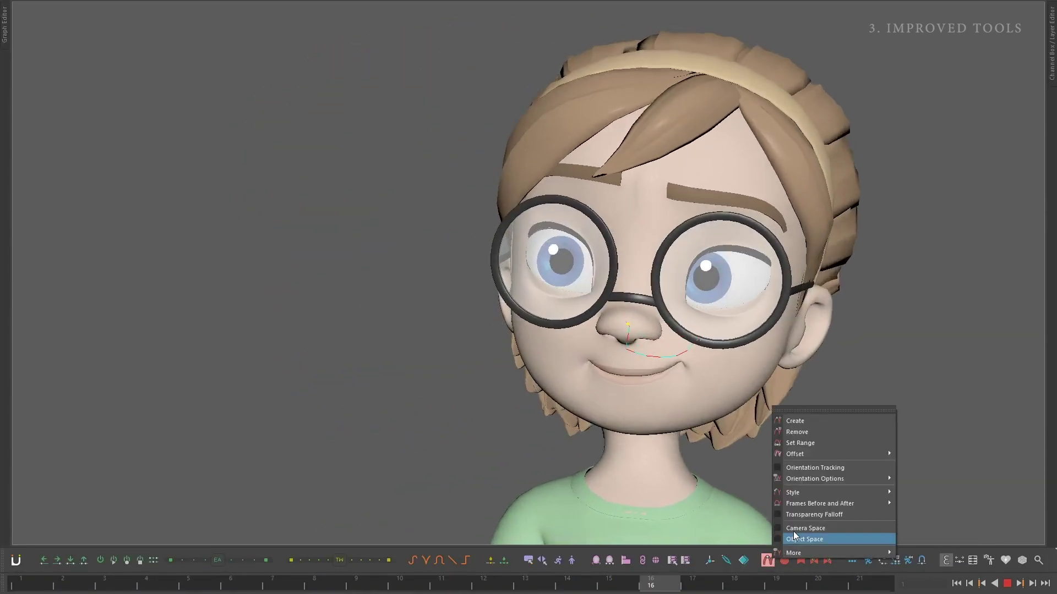
pyautogui.click(797, 539)
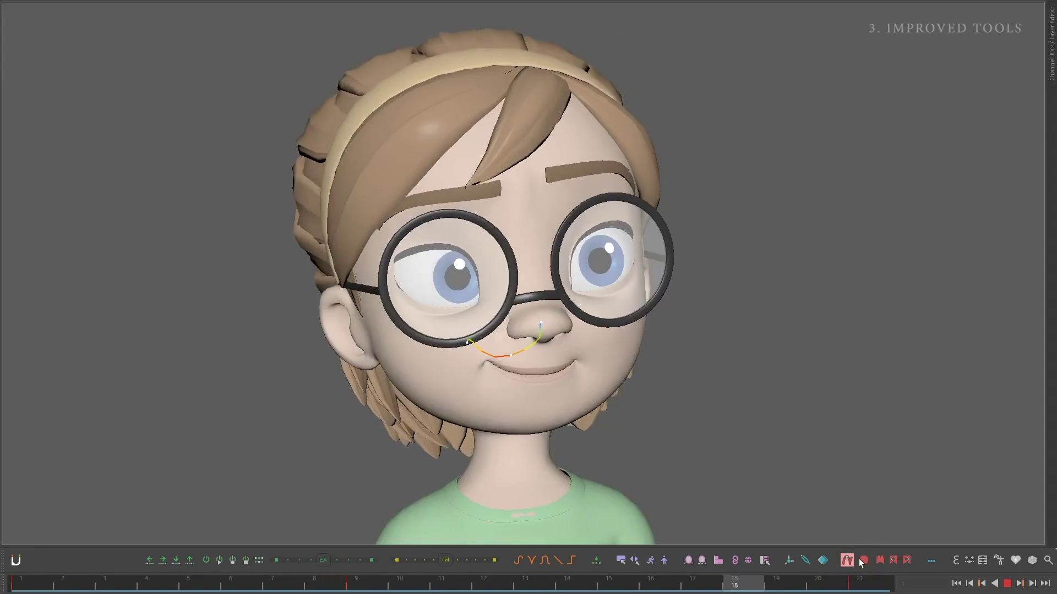
pyautogui.rightClick(854, 561)
pyautogui.moveTo(867, 453)
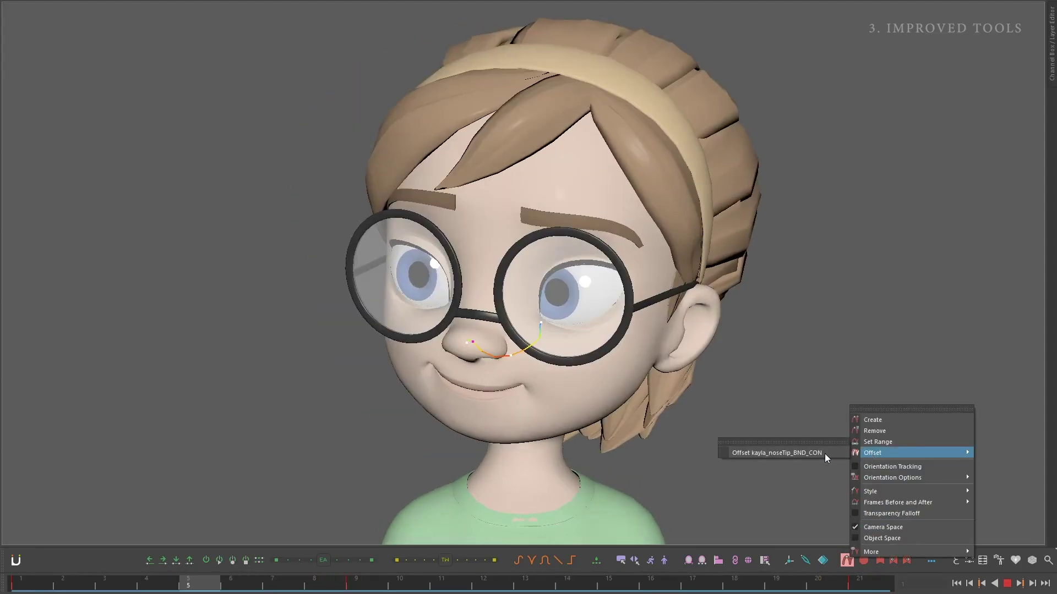
pyautogui.click(818, 453)
# Try the Noise Temperature style on the motion trail, and set its style to Depth Temperature
pyautogui.click(813, 459)
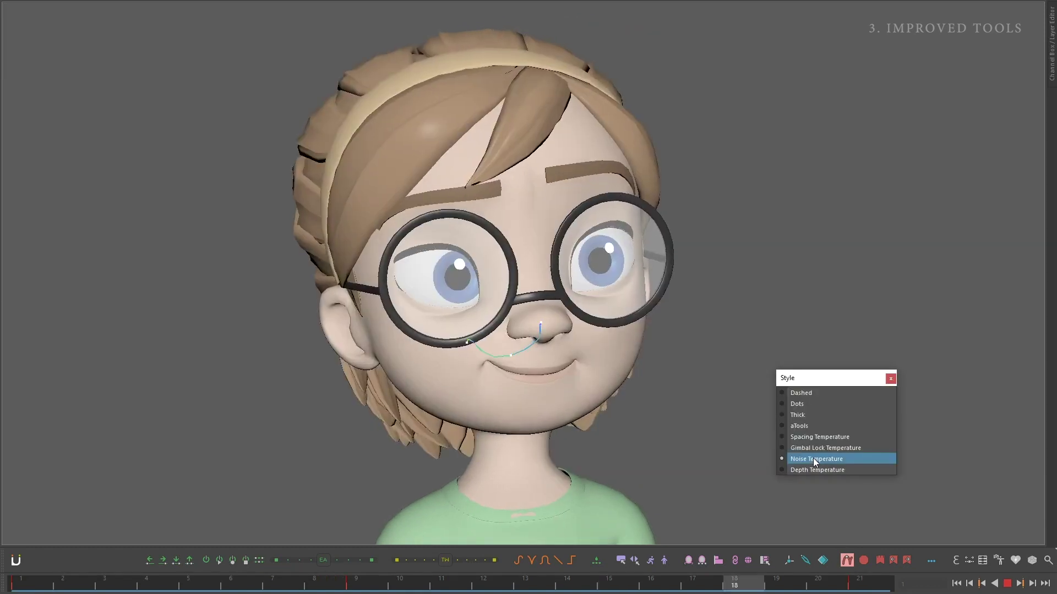
pyautogui.click(814, 469)
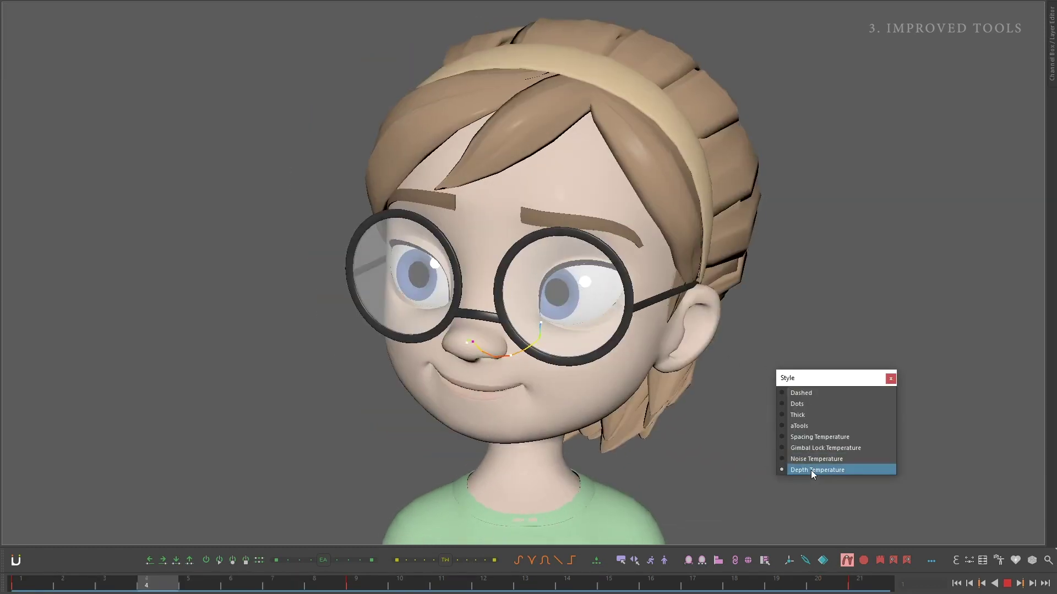
pyautogui.click(891, 380)
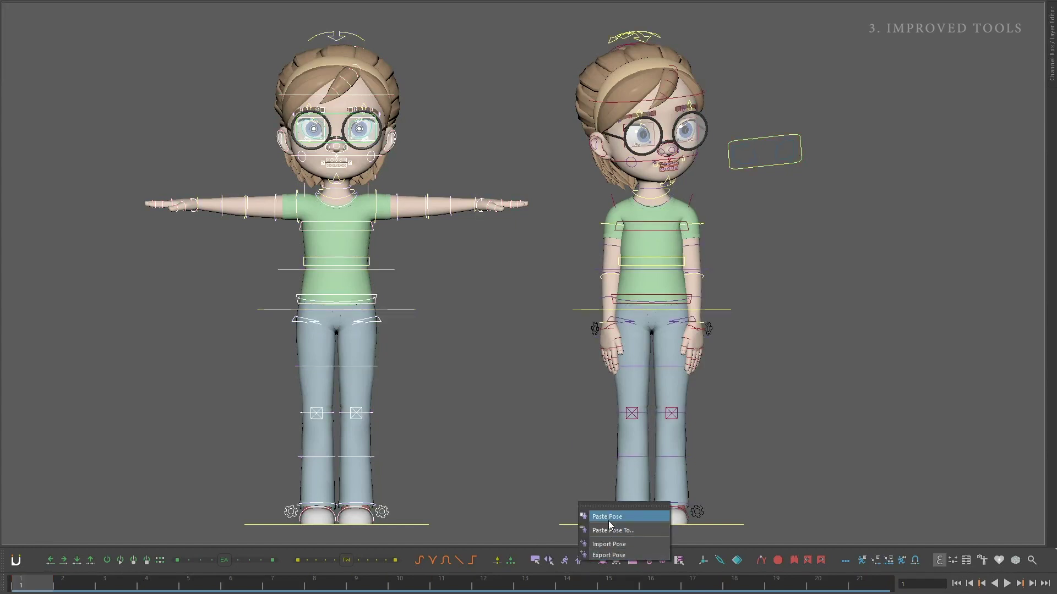
# Paste the copied pose and animation onto the T-posed character and play the result
pyautogui.click(608, 521)
pyautogui.click(564, 560)
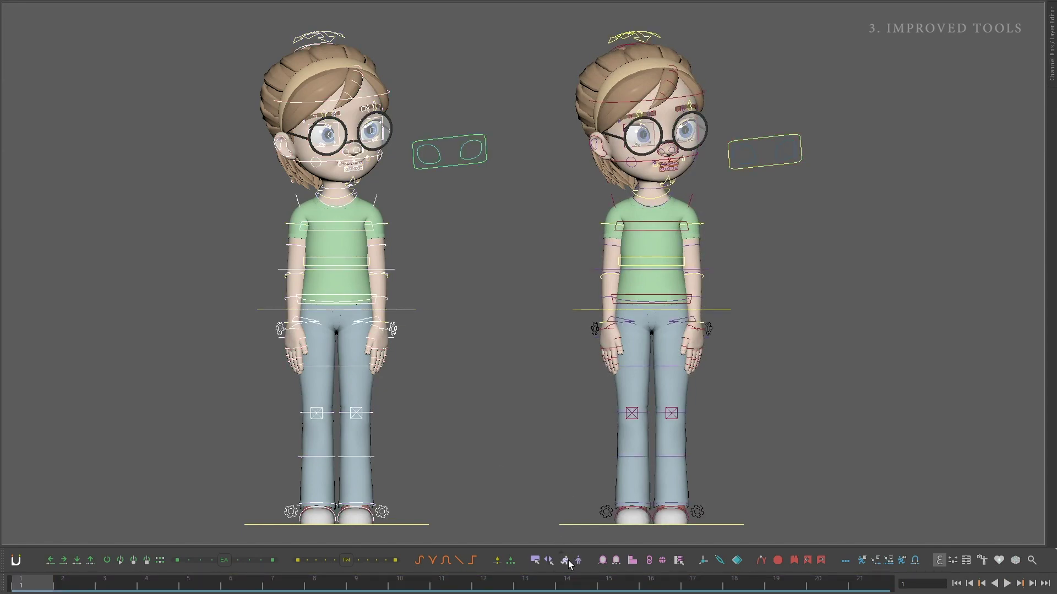
pyautogui.click(568, 562)
pyautogui.click(608, 508)
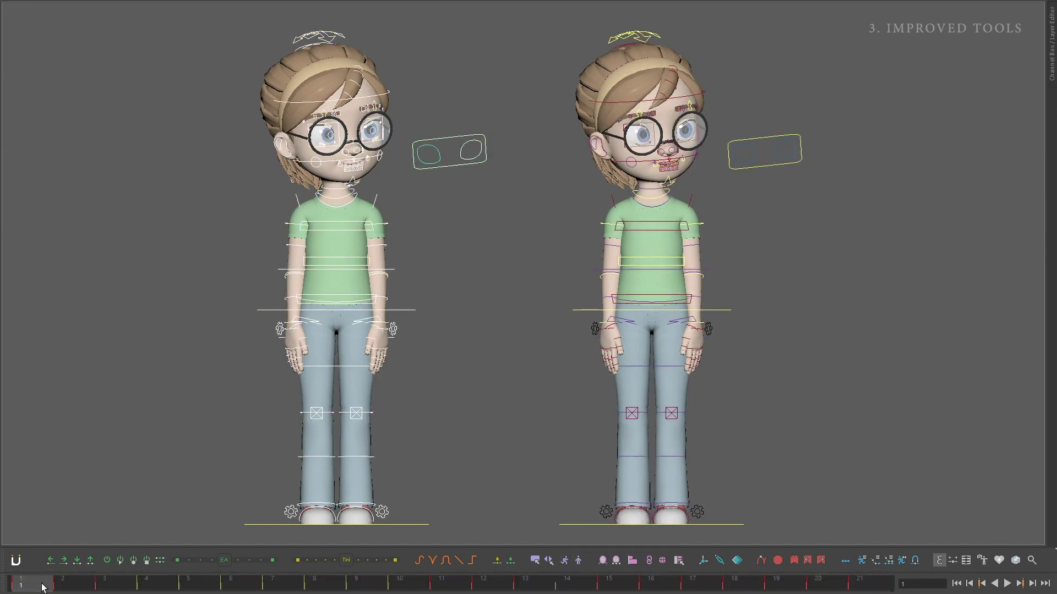
pyautogui.hotkey('alt', 'v')
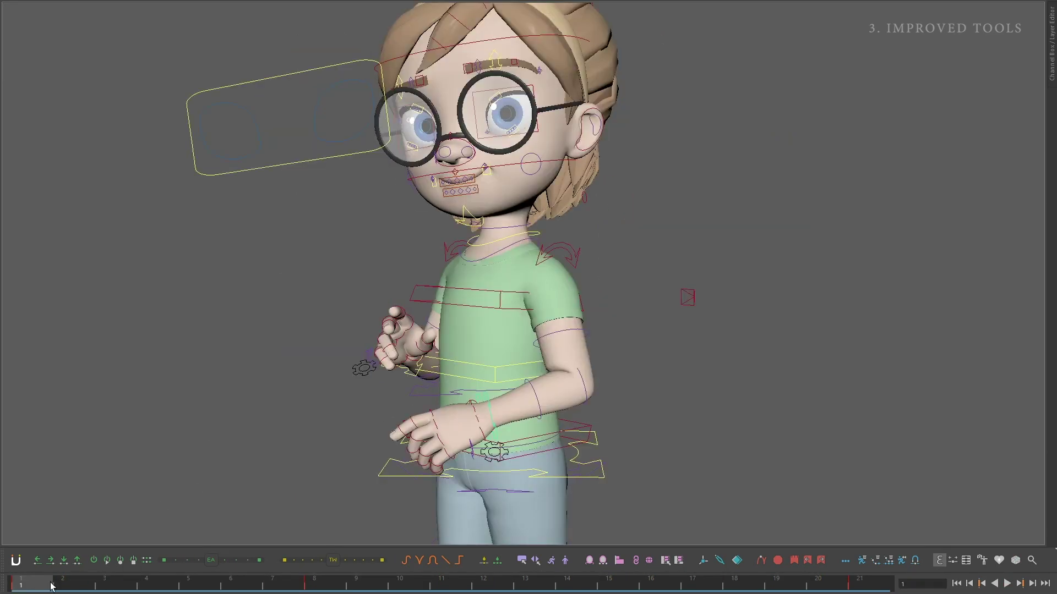
# Select the whole time range and change the left hand control's rotation order to xzy (Best) for the current keys
pyautogui.moveTo(50, 587); pyautogui.dragTo(3, 577)
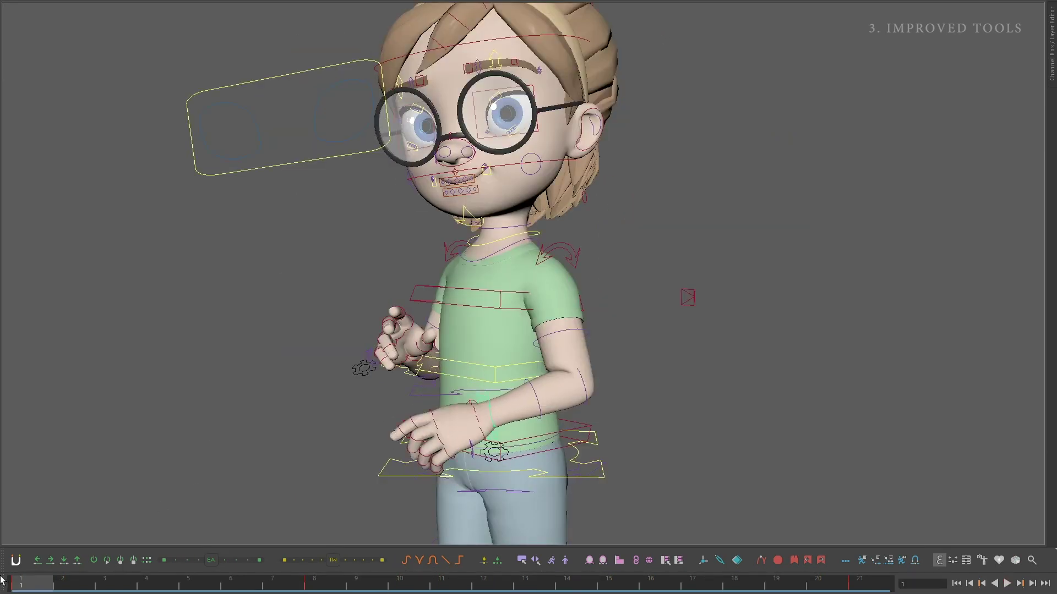
pyautogui.doubleClick(33, 582)
pyautogui.click(667, 560)
pyautogui.moveTo(672, 515)
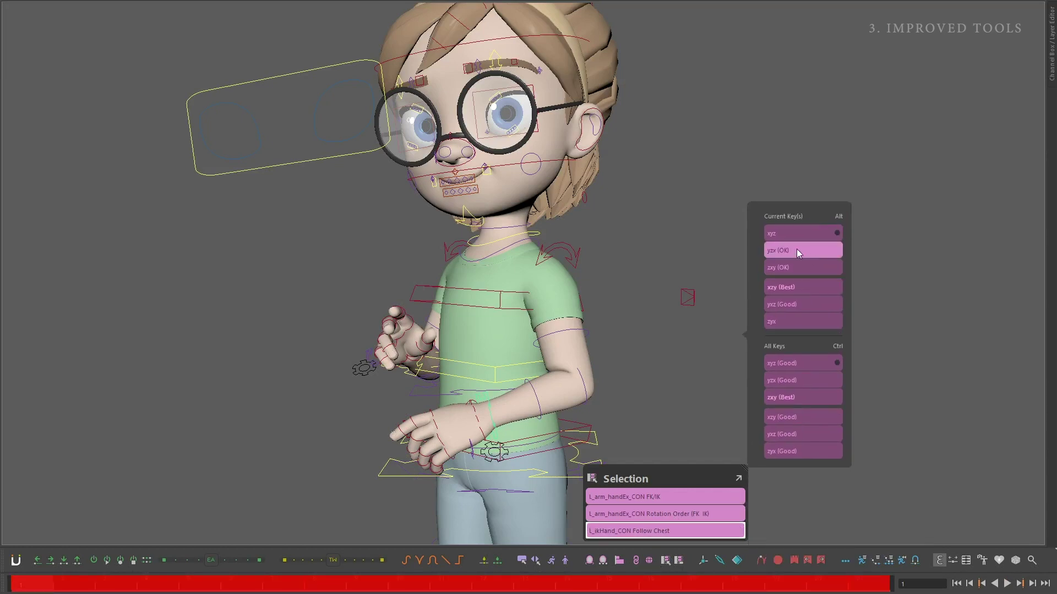
pyautogui.click(793, 288)
pyautogui.moveTo(22, 584)
pyautogui.mouseDown()
pyautogui.moveTo(805, 585)
pyautogui.moveTo(16, 585)
pyautogui.mouseUp()
# View all attribute switches of the kayla rig, detach their panel and close it
pyautogui.press('f')
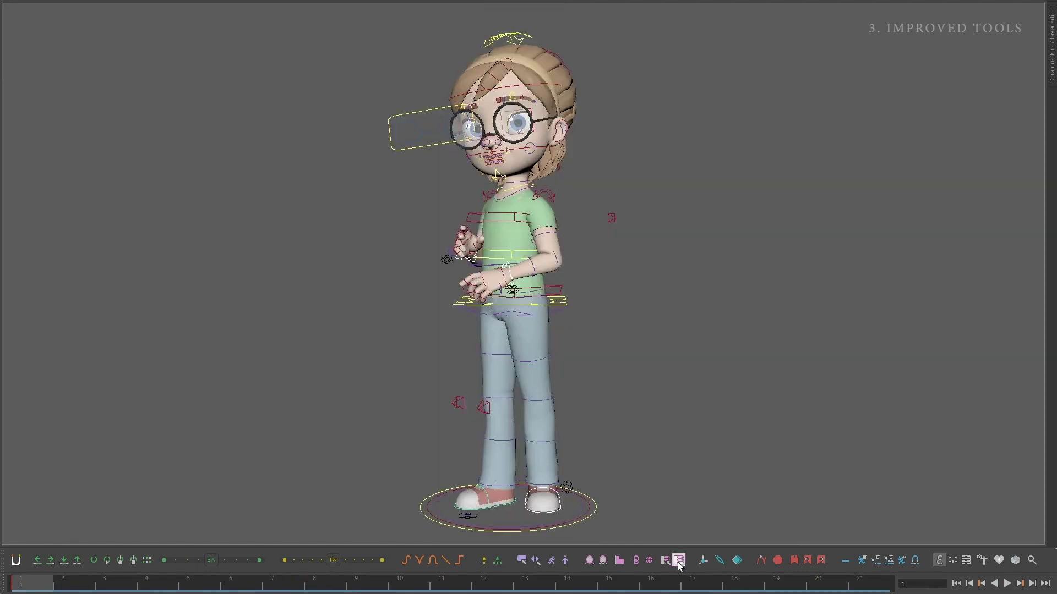
pyautogui.click(678, 560)
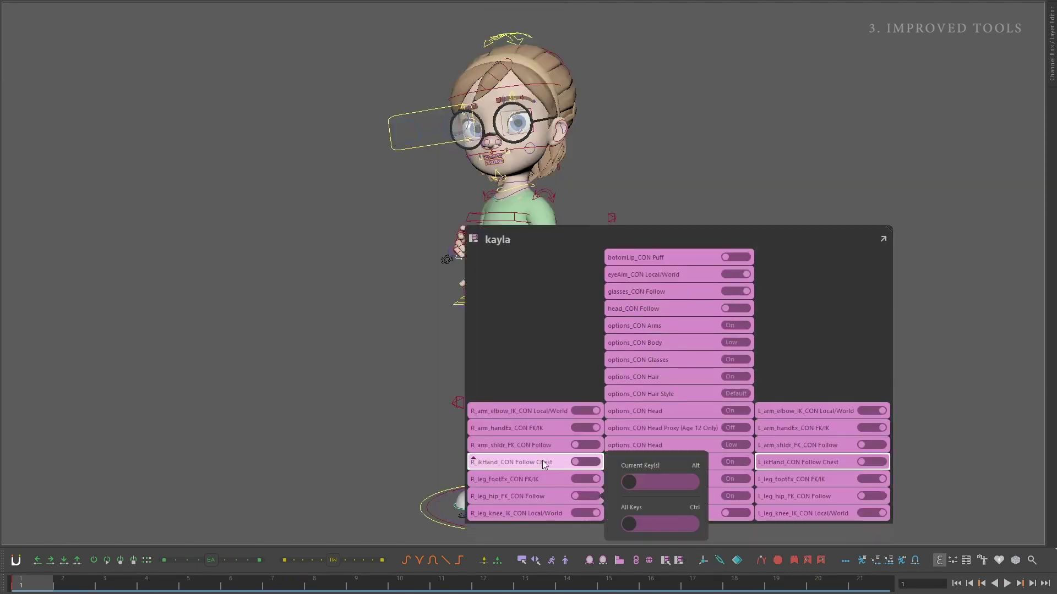
pyautogui.click(884, 239)
pyautogui.press('Escape')
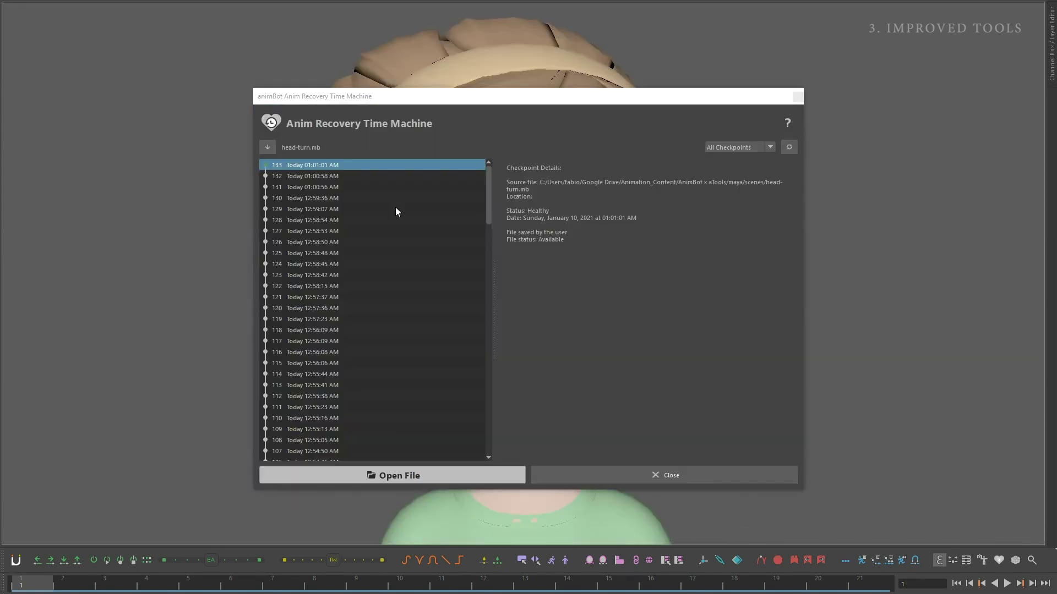
# Step through the saved checkpoints of head-turn.mb in the Anim Recovery Time Machine and check their details
pyautogui.click(352, 177)
pyautogui.press('Down')
pyautogui.press('Down')
pyautogui.press('Down')
pyautogui.press('Down')
pyautogui.press('Down')
pyautogui.press('Down')
pyautogui.press('Down')
pyautogui.press('Down')
pyautogui.press('Down')
pyautogui.press('Down')
pyautogui.press('Down')
pyautogui.press('Down')
pyautogui.press('Down')
pyautogui.press('Down')
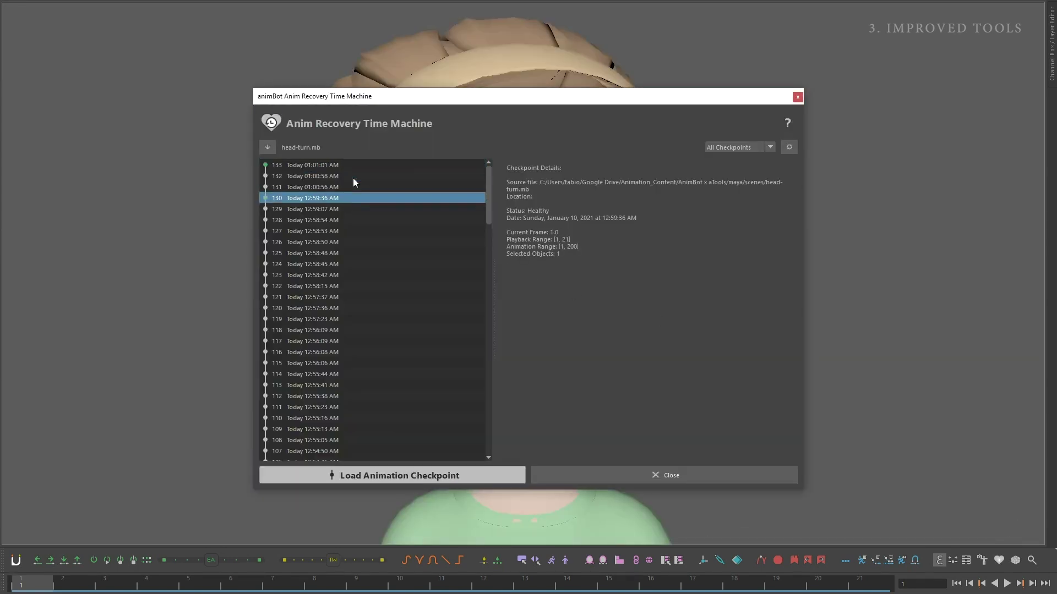
# Expand the list of Maya scene files and look through the older scenes before returning to the current head-turn.mb
pyautogui.click(265, 147)
pyautogui.click(294, 189)
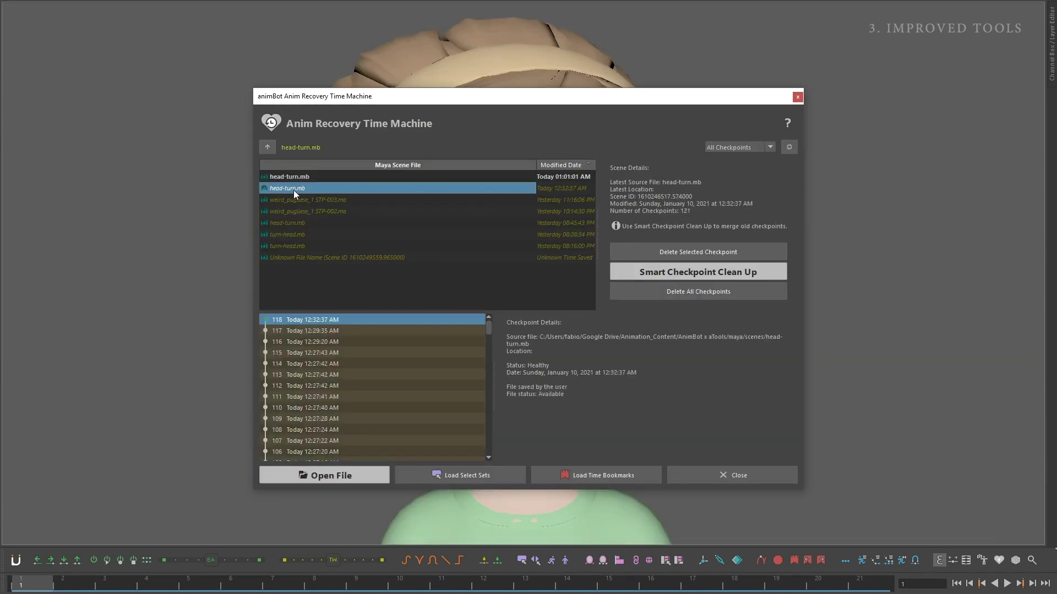
pyautogui.moveTo(302, 177); pyautogui.dragTo(306, 261)
pyautogui.click(285, 174)
# Examine head-turn.mb's earlier animation checkpoints one by one down to checkpoint 124
pyautogui.click(322, 332)
pyautogui.press('Down')
pyautogui.press('Down')
pyautogui.press('Down')
pyautogui.press('Down')
pyautogui.press('Down')
pyautogui.press('Down')
pyautogui.press('Down')
pyautogui.press('Down')
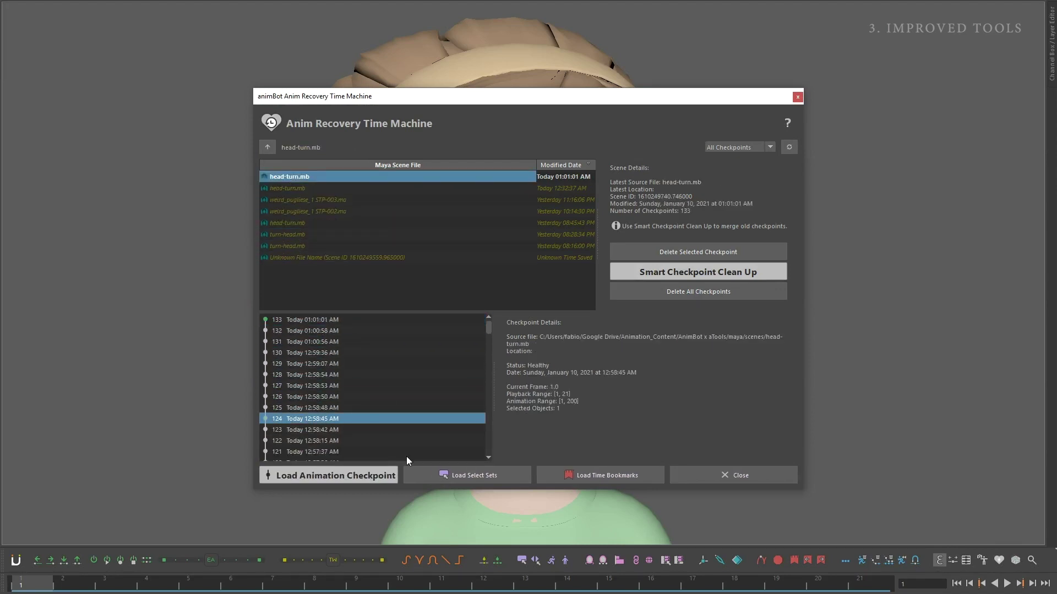